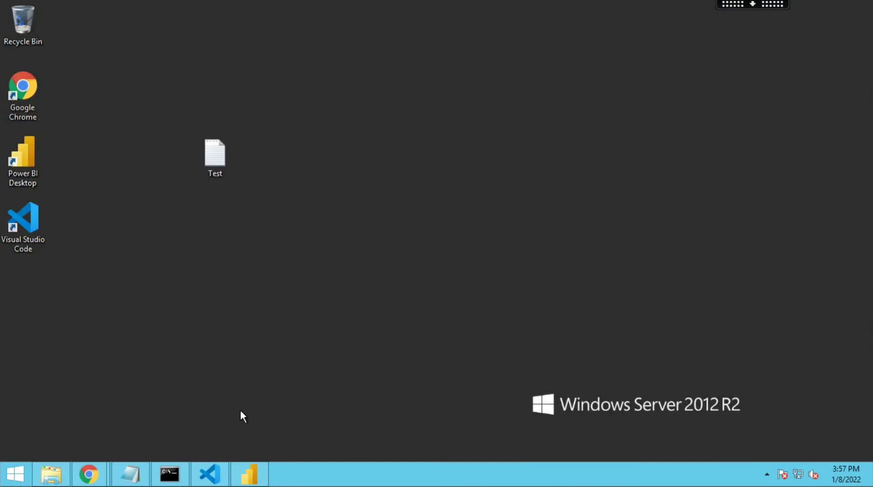
- Bring up Power BI Desktop and check which account is signed in
mouse_move(262, 465)
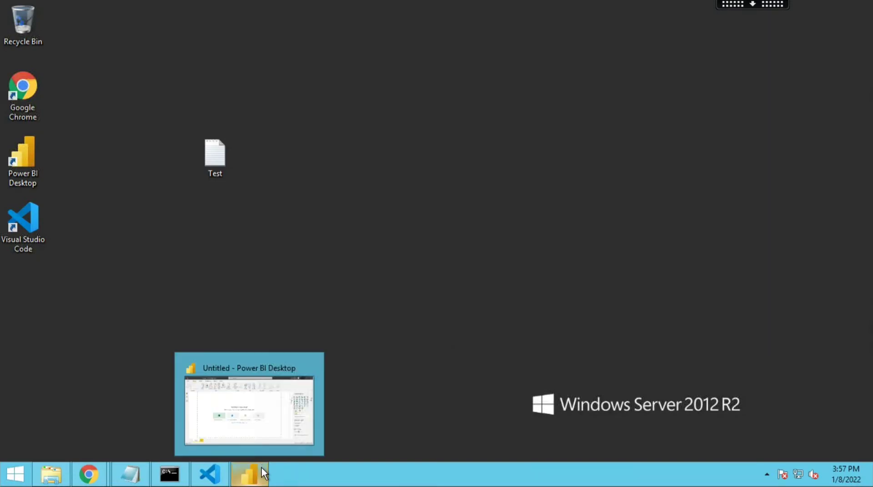
click(263, 474)
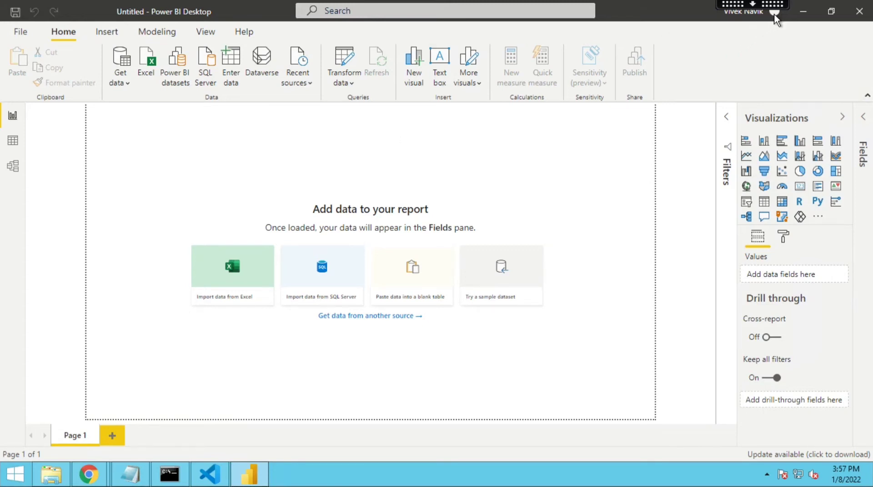
click(775, 18)
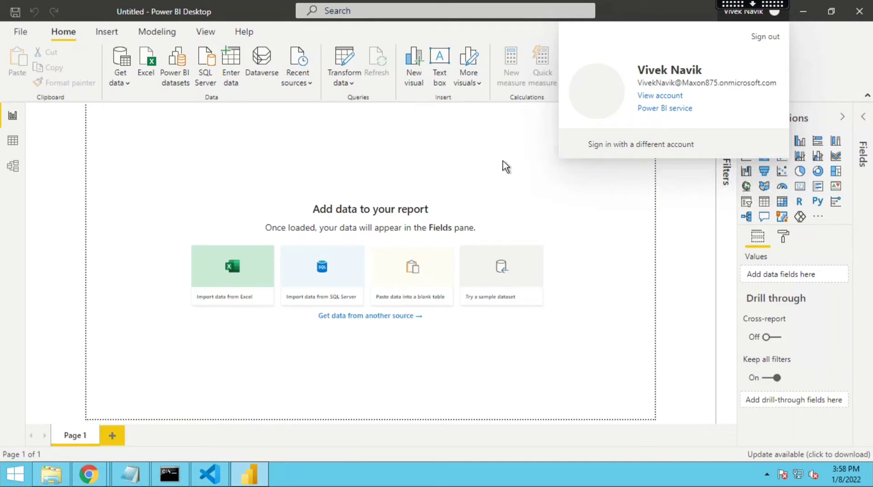
click(349, 166)
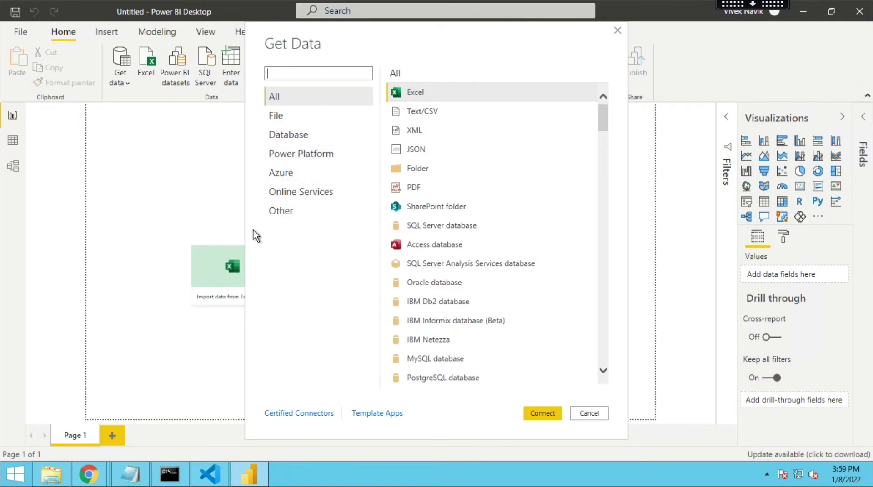
- Choose the SharePoint Online List connector from the Online Services data sources and connect
click(306, 193)
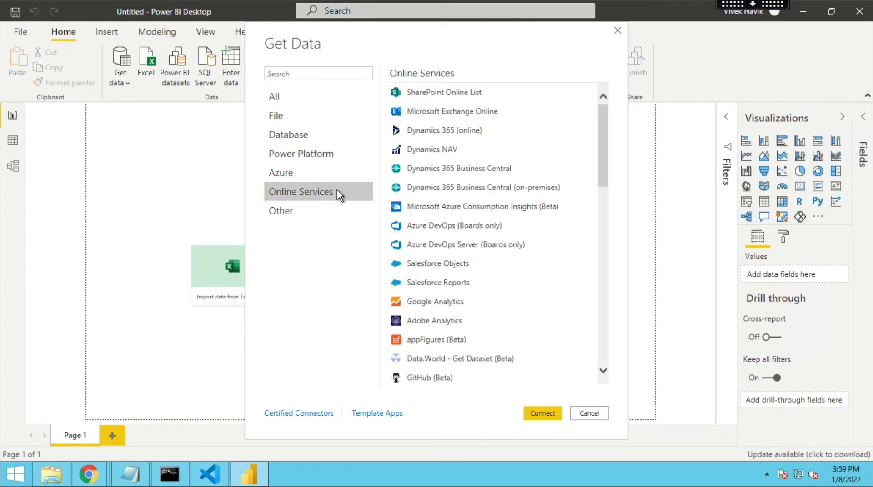
click(429, 94)
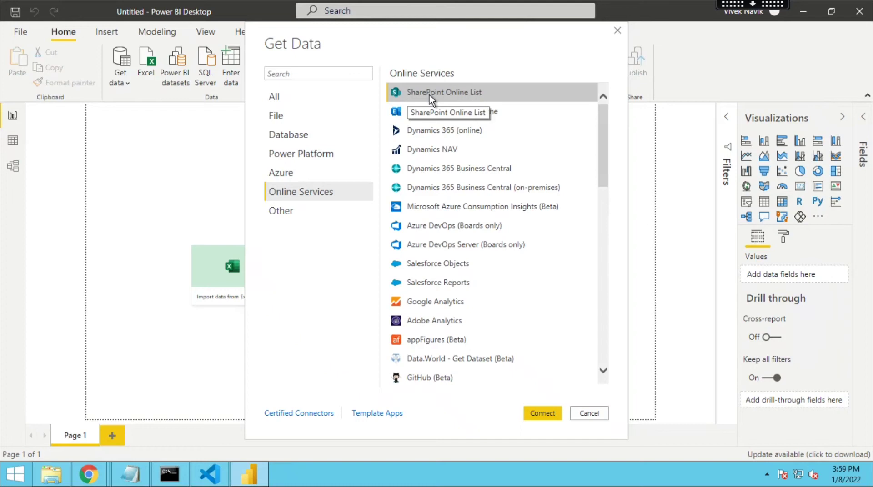
click(549, 416)
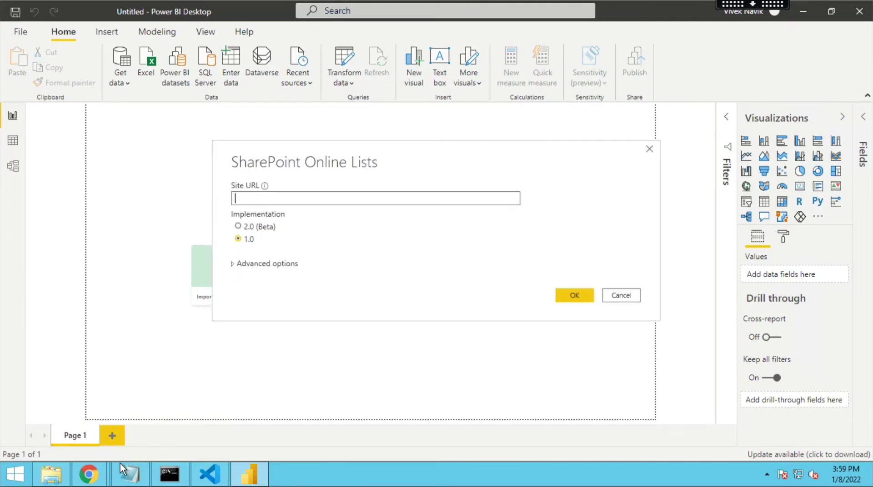
- Open the Marks list on the SharePoint Admin site in the browser and copy the site URL up to /sites/Admin
mouse_move(118, 462)
click(187, 431)
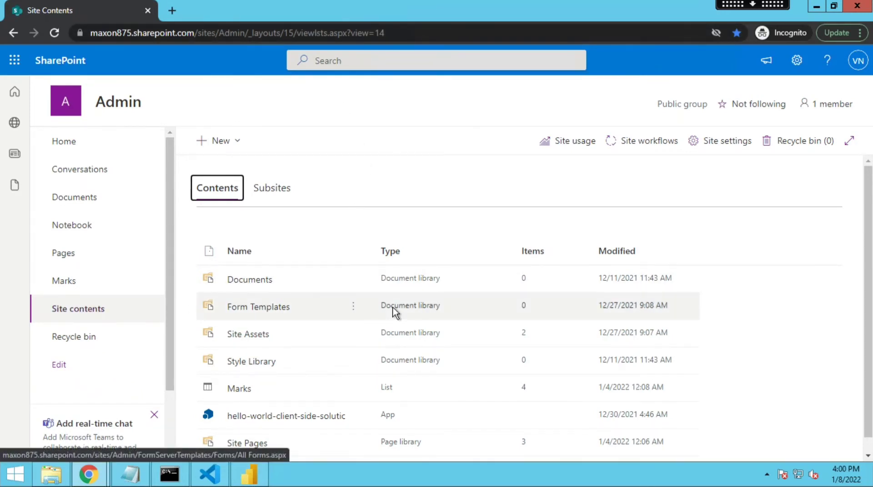
scroll(409, 322, down, 1)
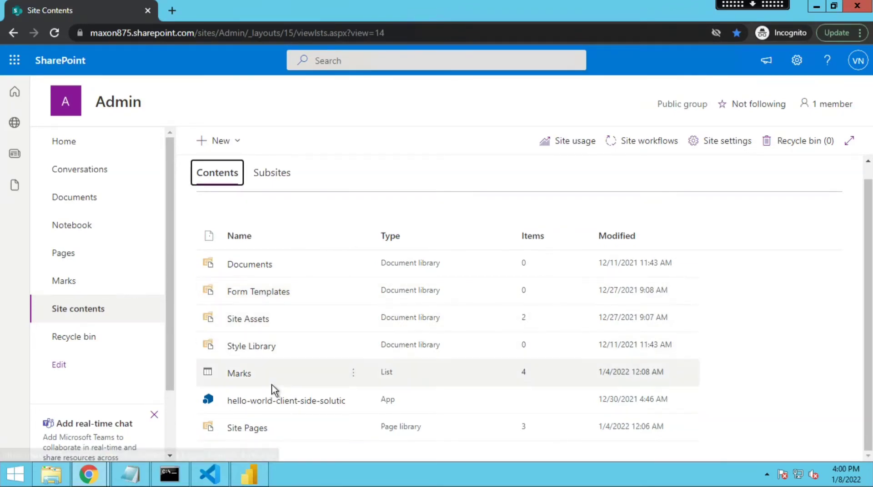
click(240, 376)
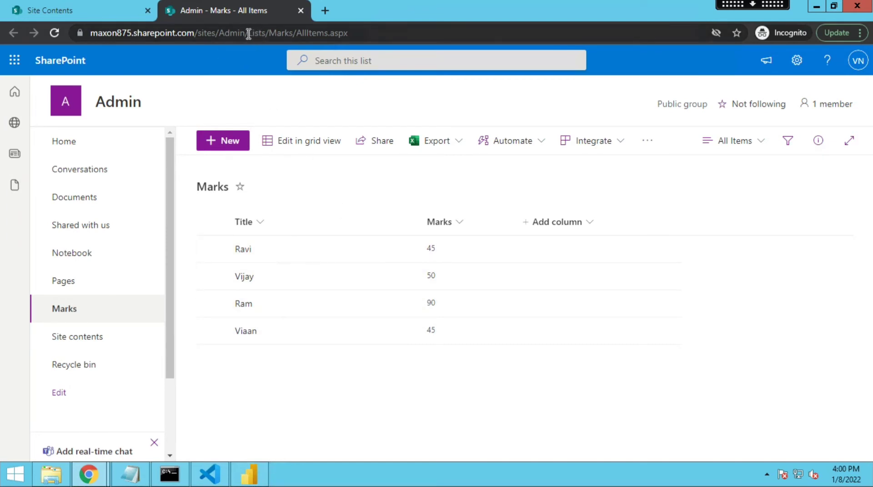
drag(245, 34, 230, 34)
drag(157, 37, 86, 61)
key(ctrl+c)
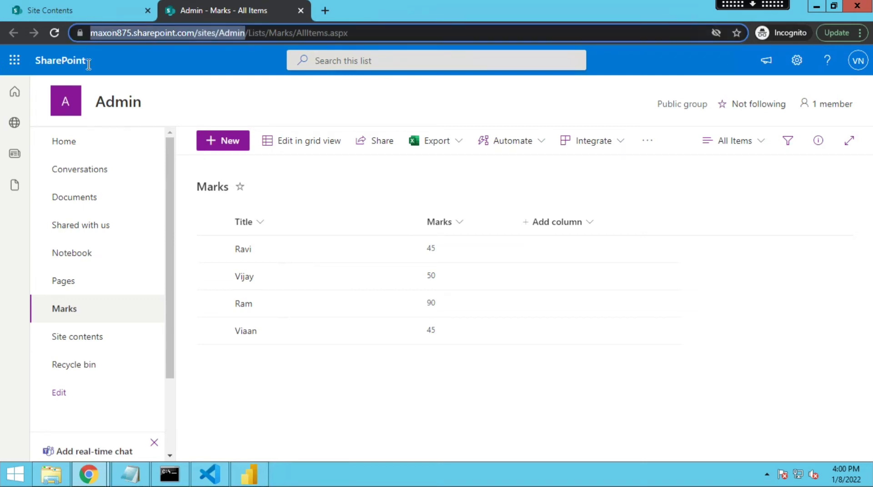
click(249, 474)
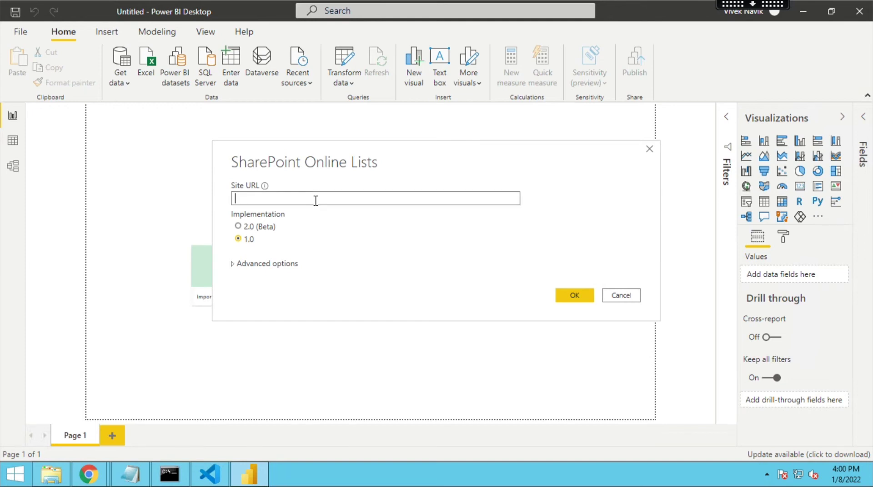
key(ctrl+v)
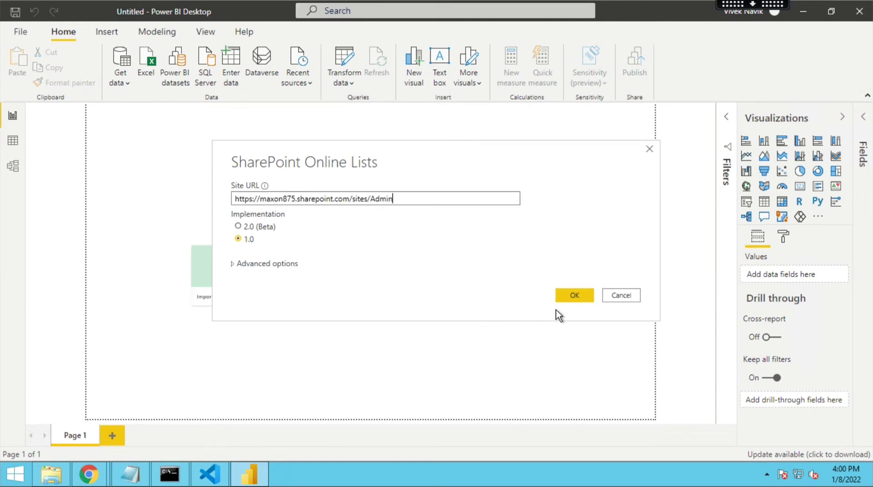
click(568, 301)
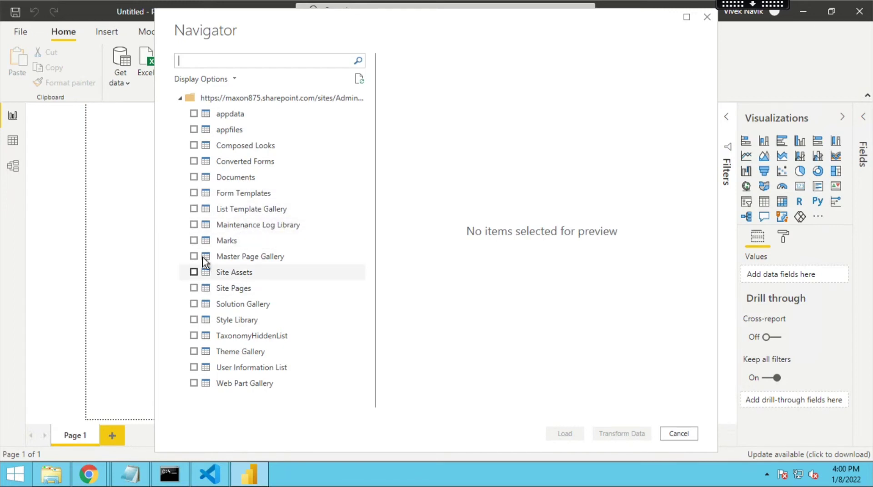
- Select the Marks list in the Navigator, load it, and expand its table in the Fields pane
click(194, 241)
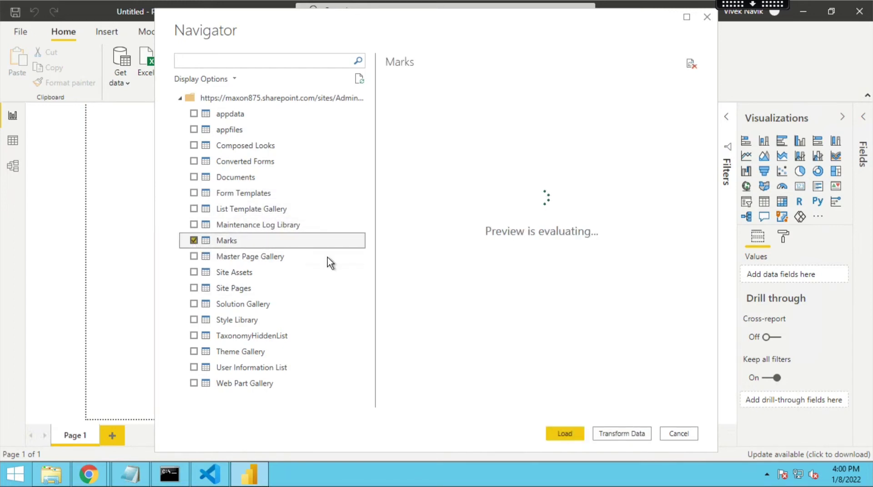
click(564, 436)
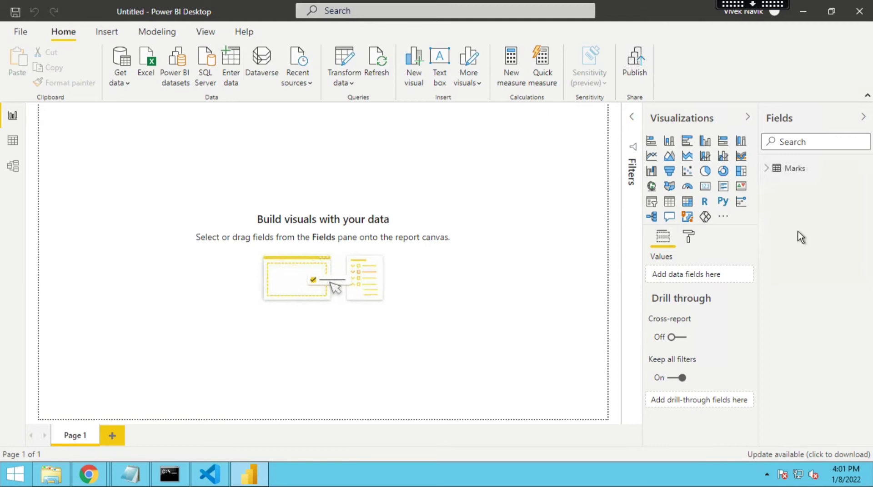
click(767, 168)
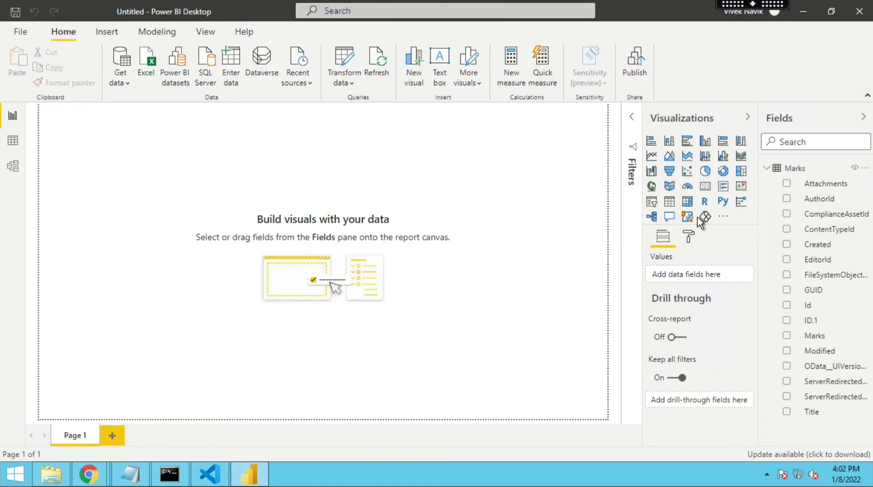
- Insert a pie chart visual and enlarge it across the report canvas
click(705, 172)
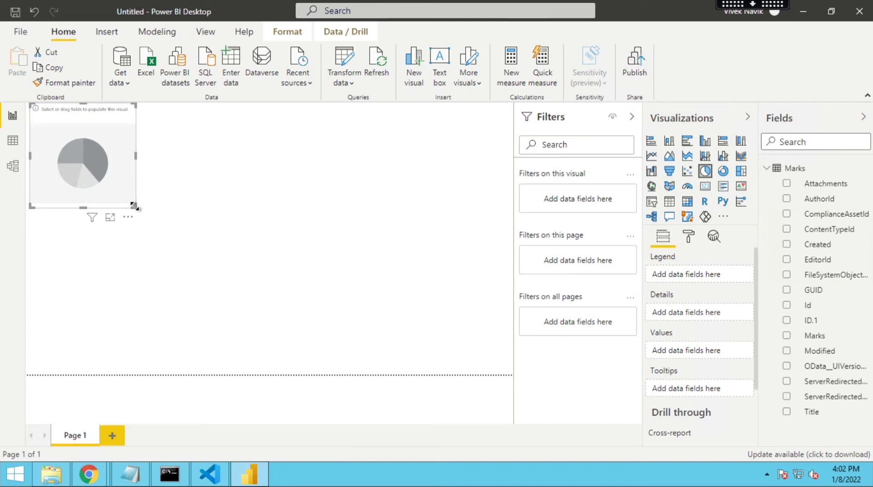
drag(295, 258, 458, 308)
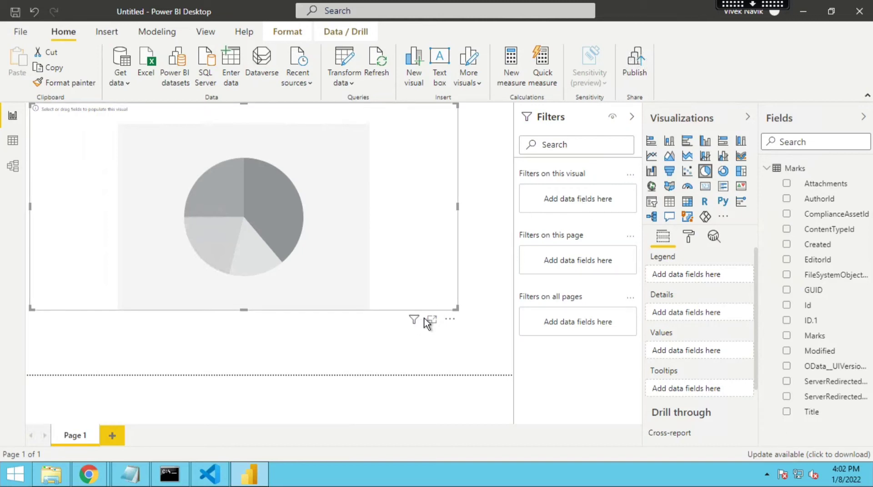
- Add Title to the pie chart's Details and move Marks from Legend to Values
mouse_move(415, 322)
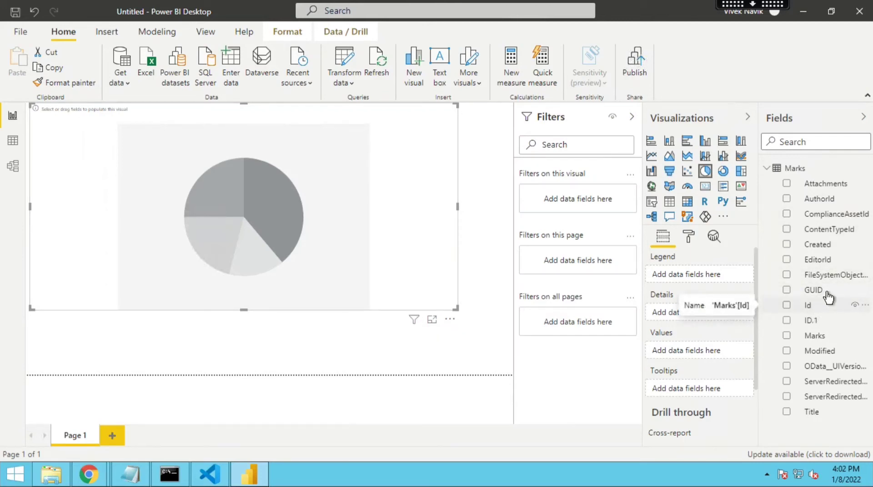
click(798, 340)
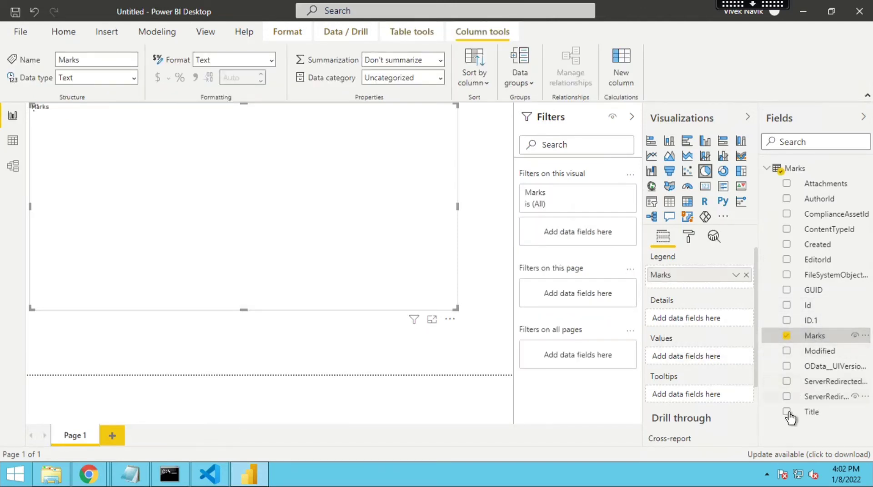
click(787, 413)
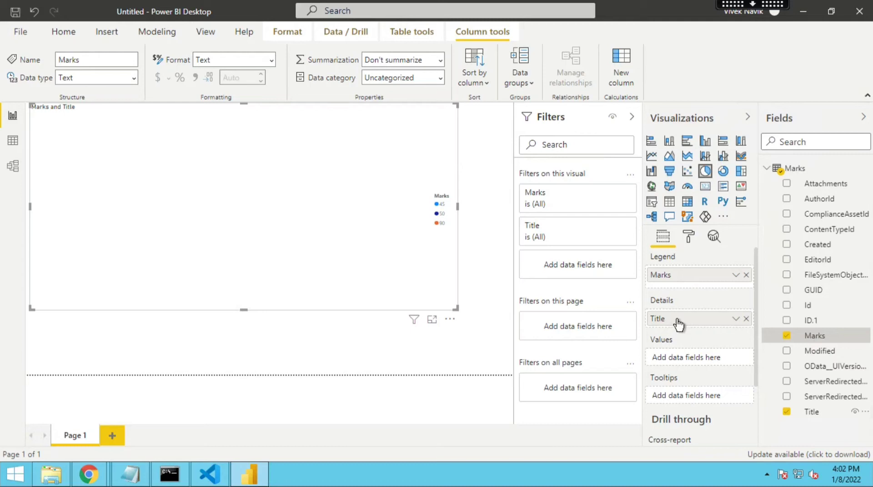
drag(679, 278, 682, 360)
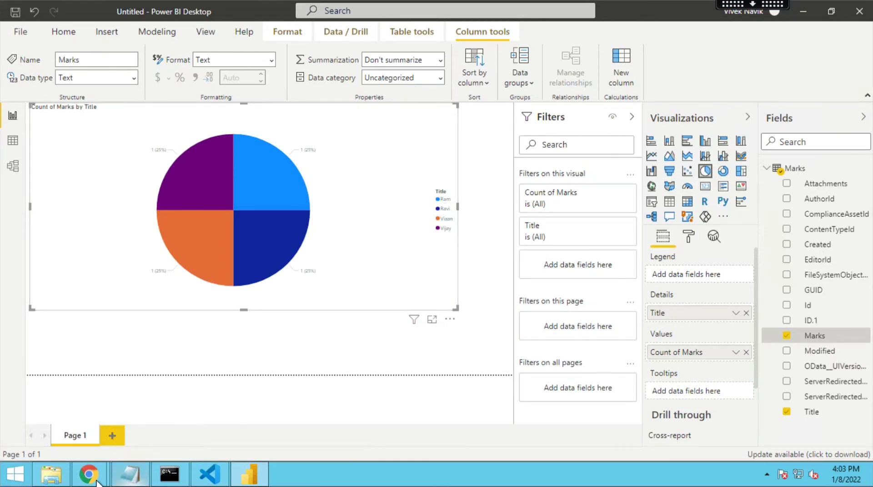
- Compare the SharePoint Marks list in the browser with the pie chart's slice tooltips
mouse_move(88, 475)
click(239, 426)
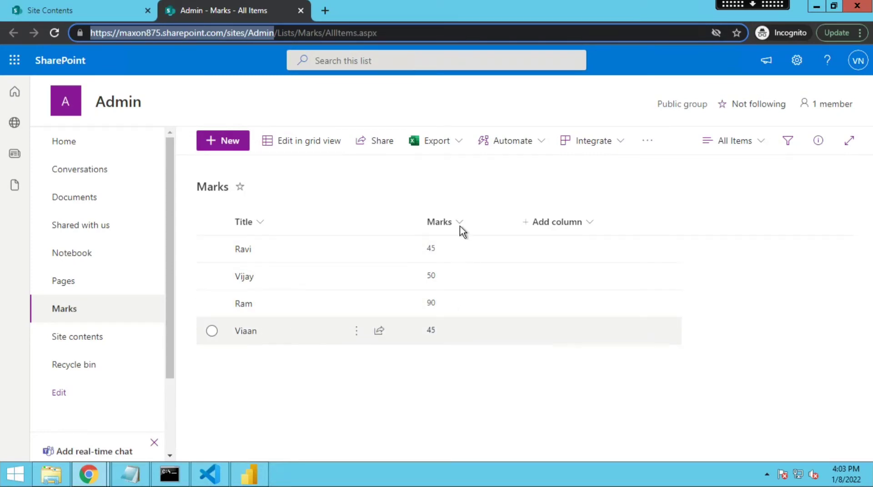
click(815, 8)
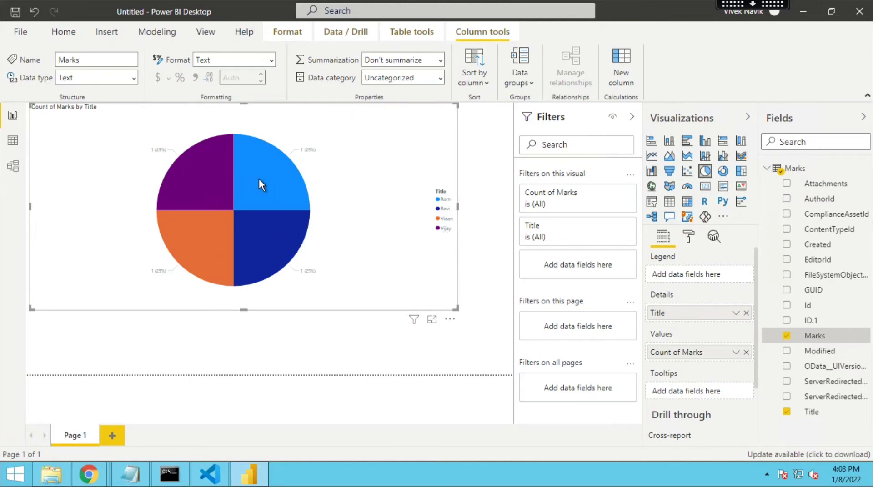
mouse_move(258, 178)
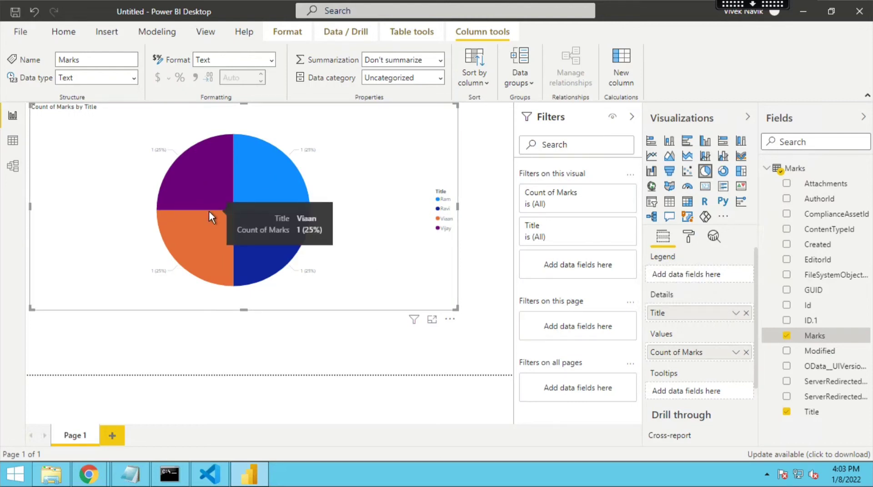
mouse_move(236, 233)
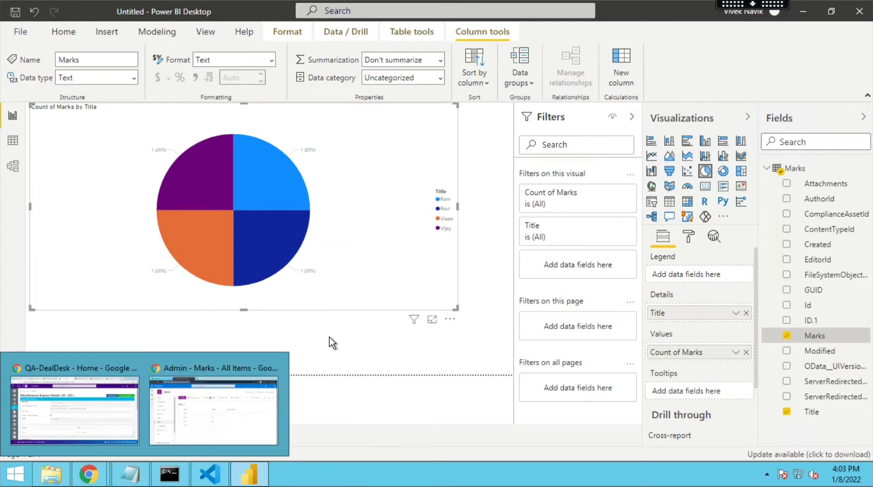
- In a new browser tab, search Google for "what filter in power bi"
key(Tab)
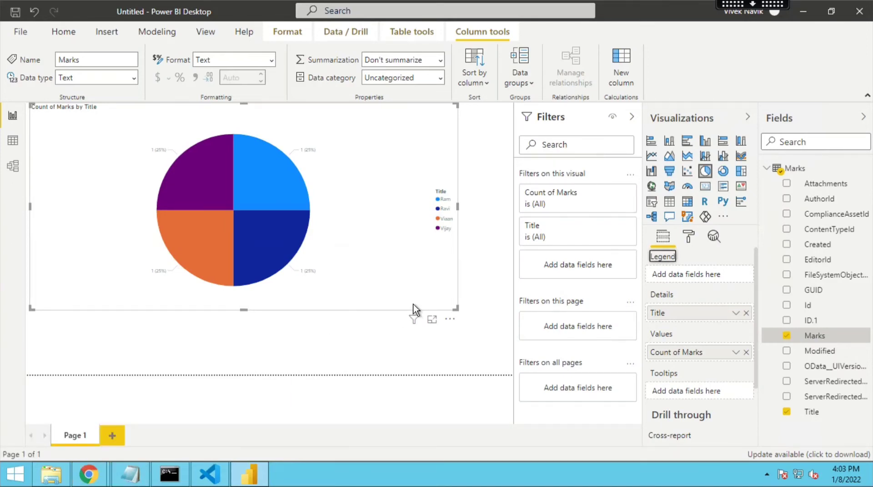
click(89, 474)
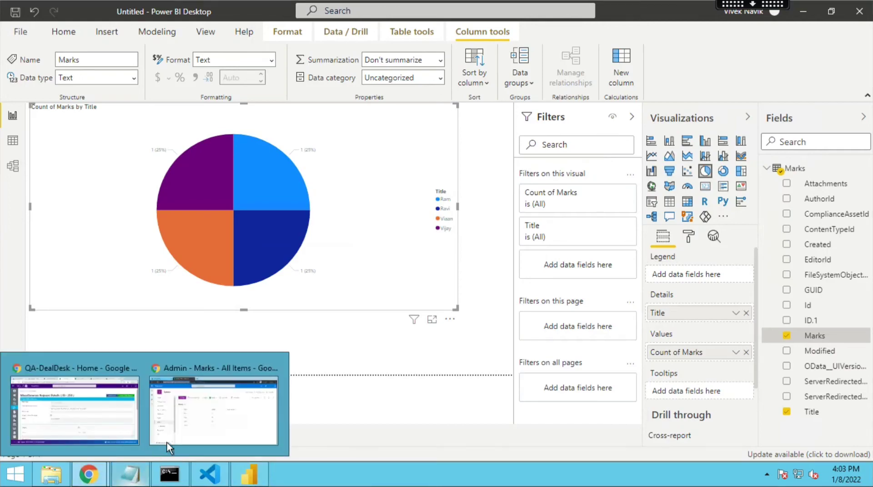
click(167, 444)
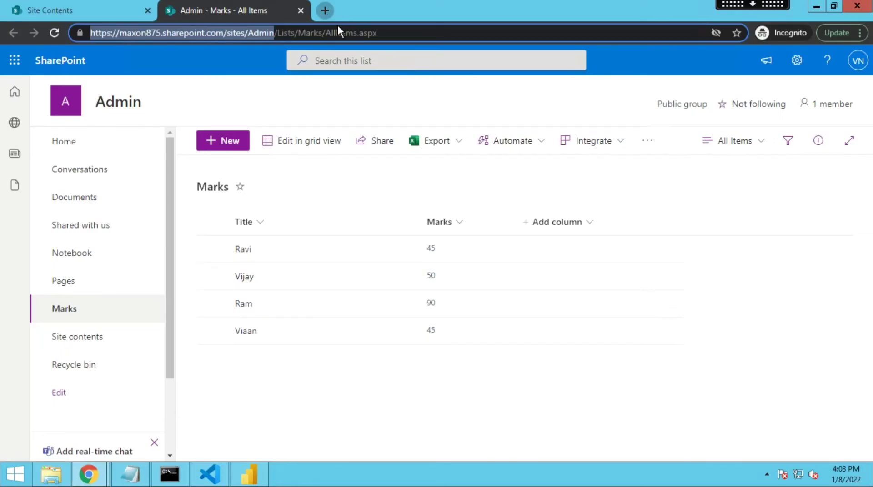
key(ctrl+t)
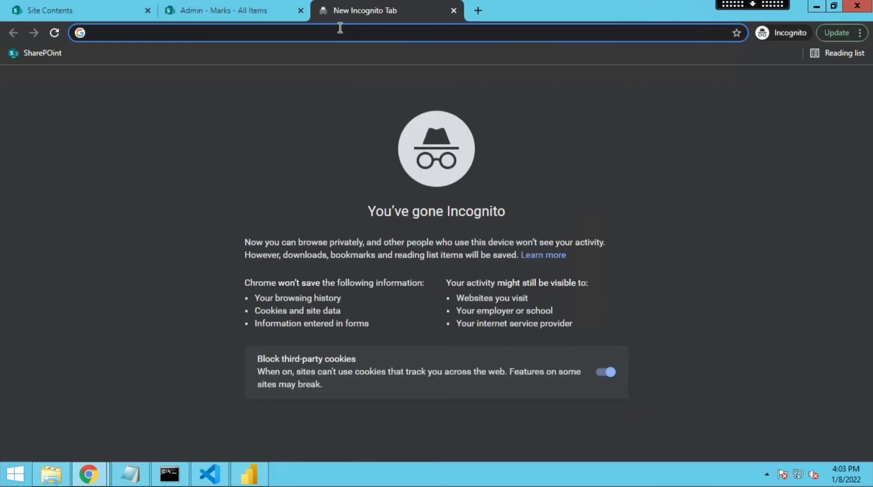
text(w)
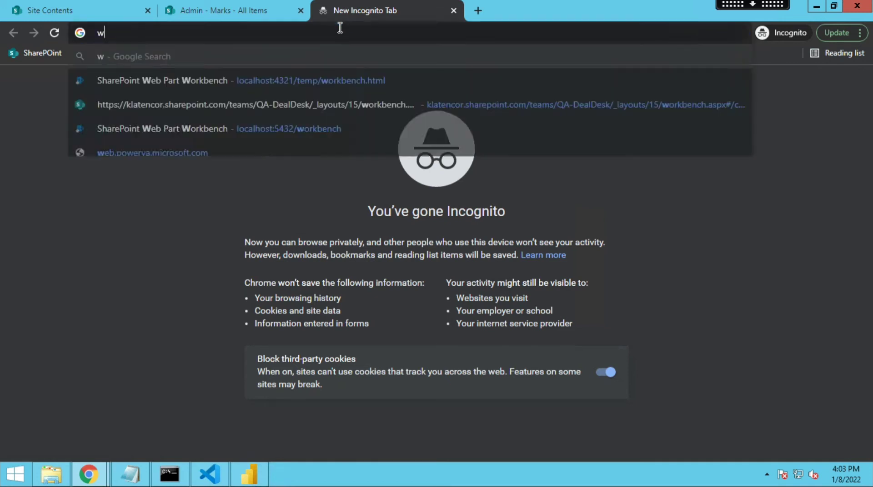
text(hat fil)
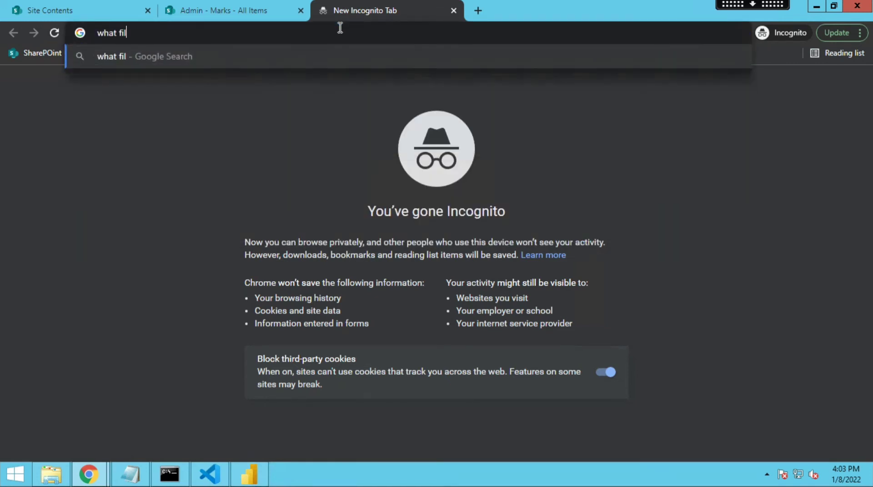
text(ter in)
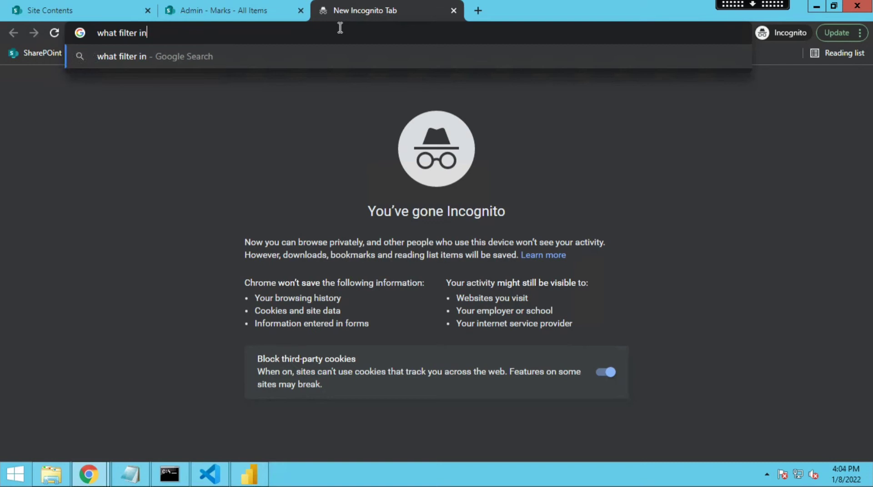
key(BackSpace)
key(BackSpace)
text(a)
key(BackSpace)
text(in power bi)
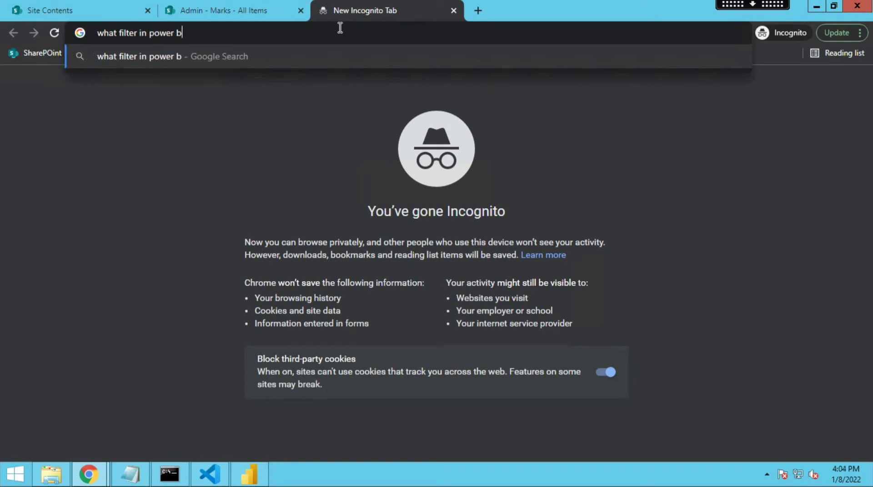
key(Return)
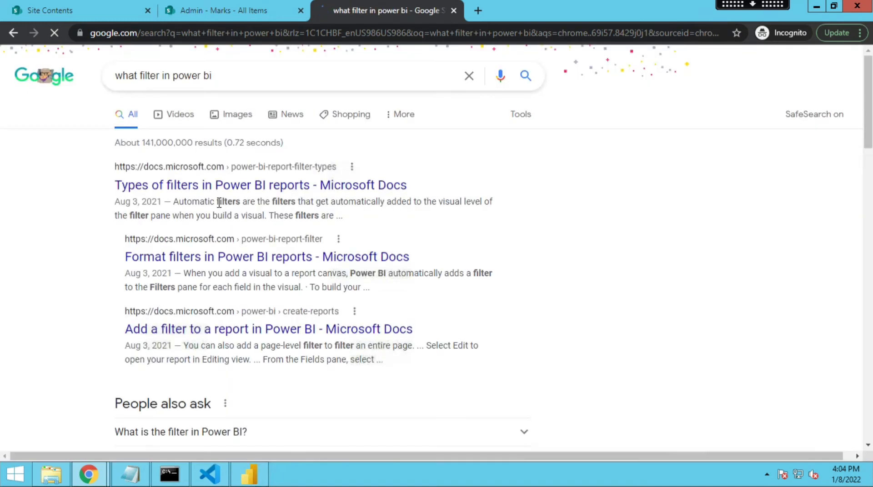
- Open the Microsoft Docs article "Types of filters in Power BI reports" and read through its filter types
click(215, 191)
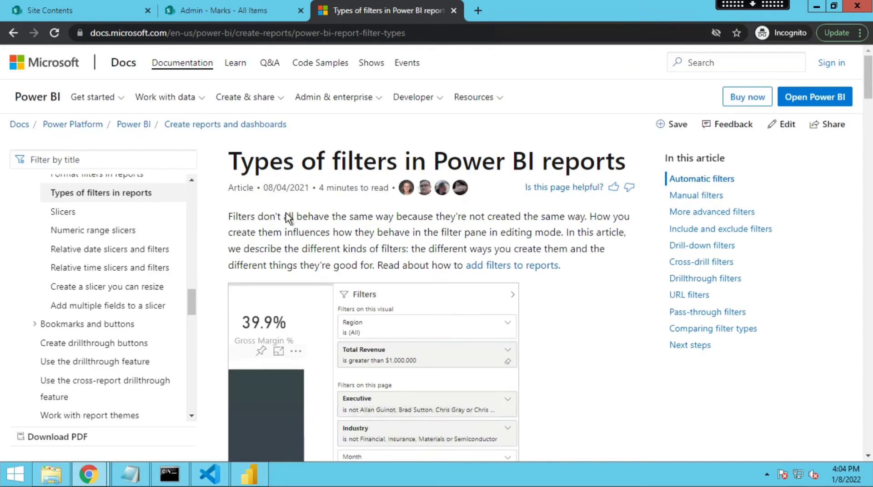
scroll(289, 219, down, 1)
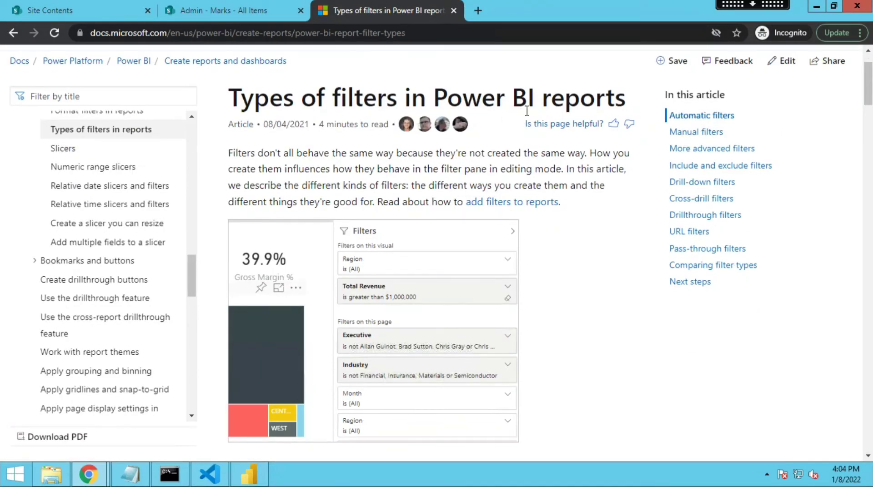
scroll(432, 215, down, 5)
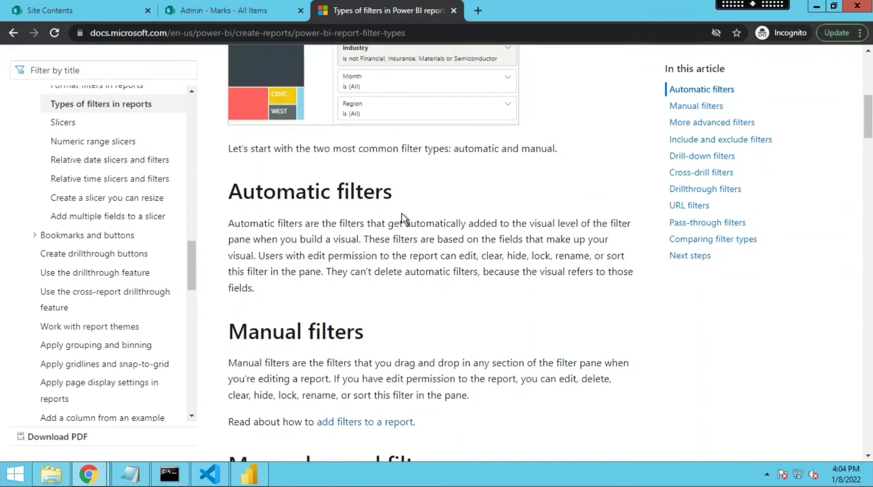
scroll(404, 214, down, 1)
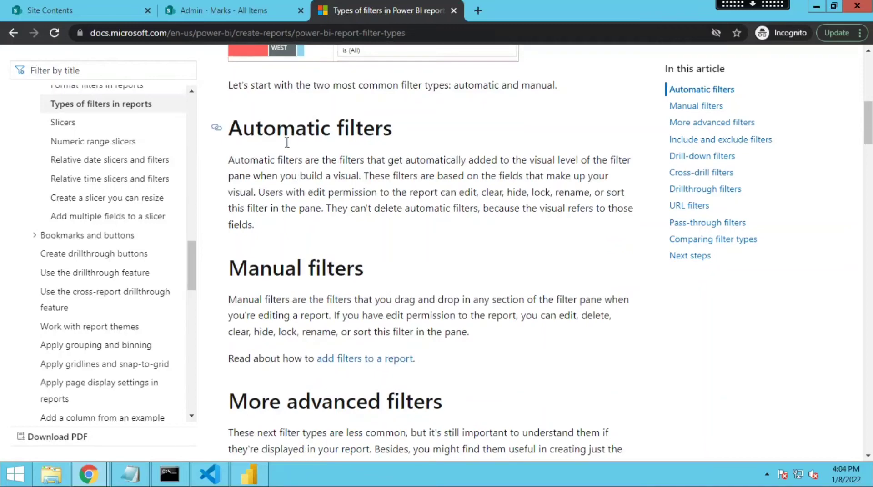
scroll(294, 229, down, 1)
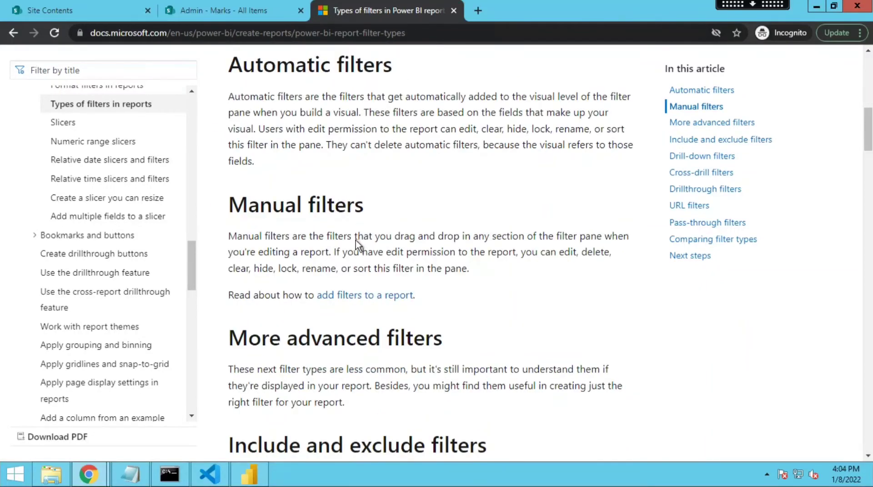
scroll(355, 240, down, 2)
scroll(341, 286, down, 3)
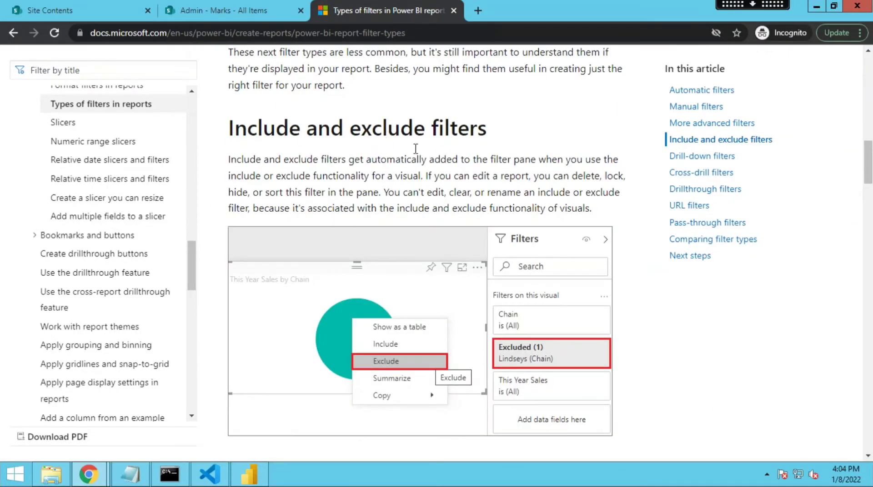
scroll(408, 208, down, 4)
scroll(378, 231, down, 3)
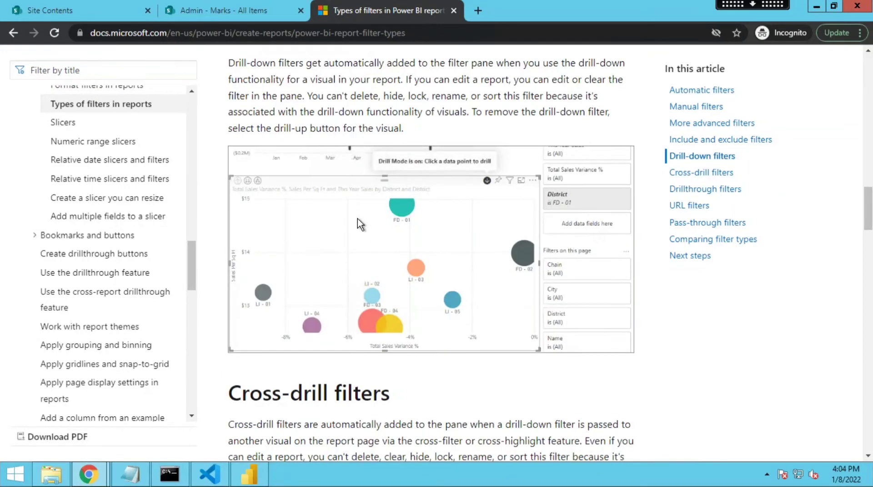
scroll(318, 307, down, 3)
scroll(327, 308, down, 1)
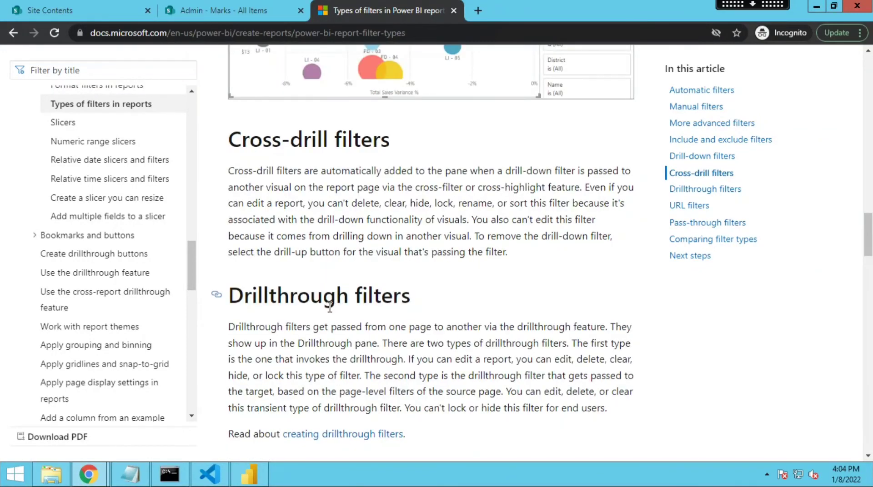
scroll(357, 311, down, 2)
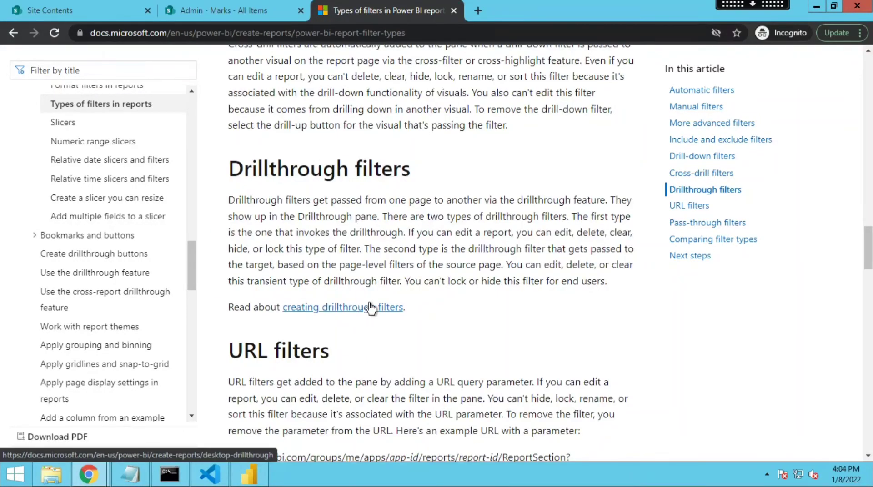
scroll(370, 308, up, 2)
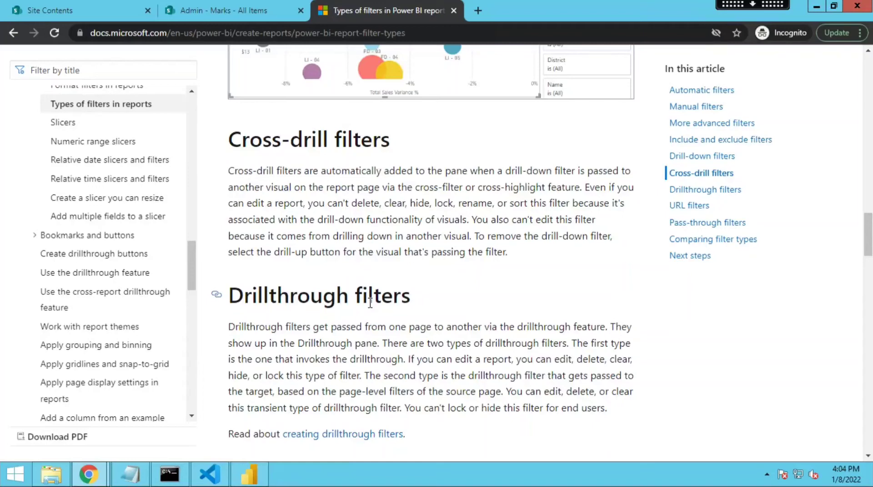
scroll(371, 303, up, 7)
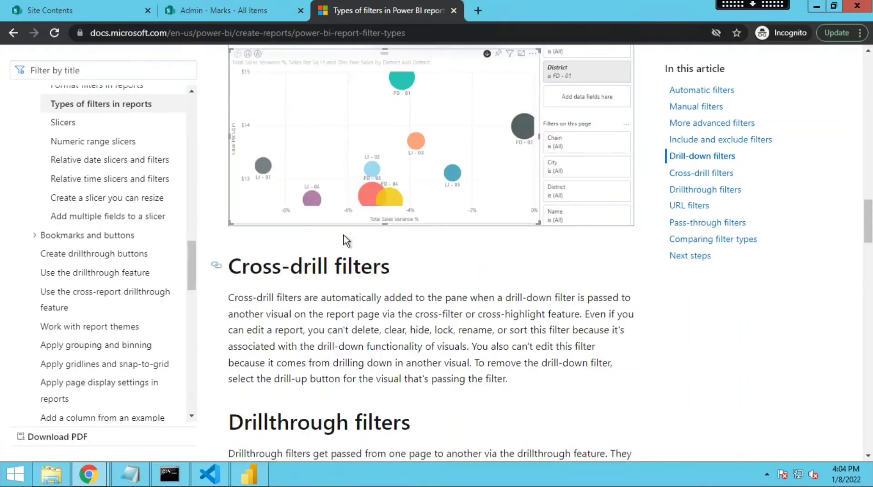
scroll(376, 215, up, 6)
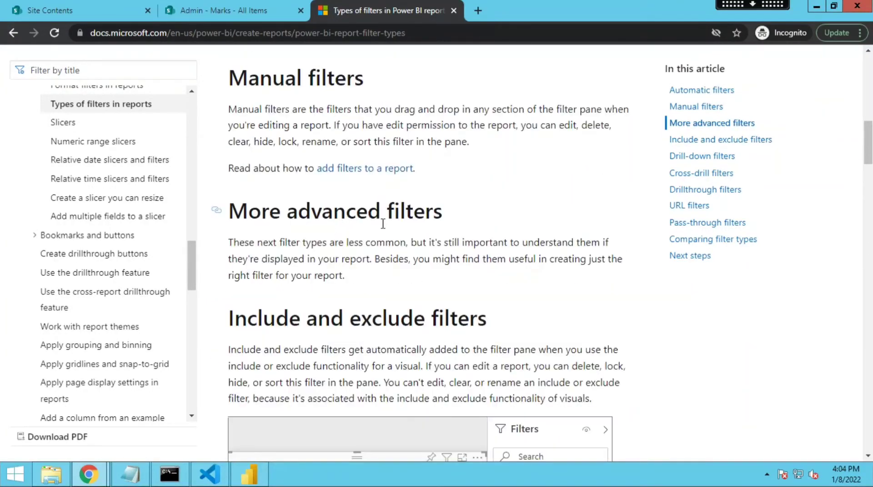
scroll(394, 246, down, 2)
scroll(394, 247, down, 5)
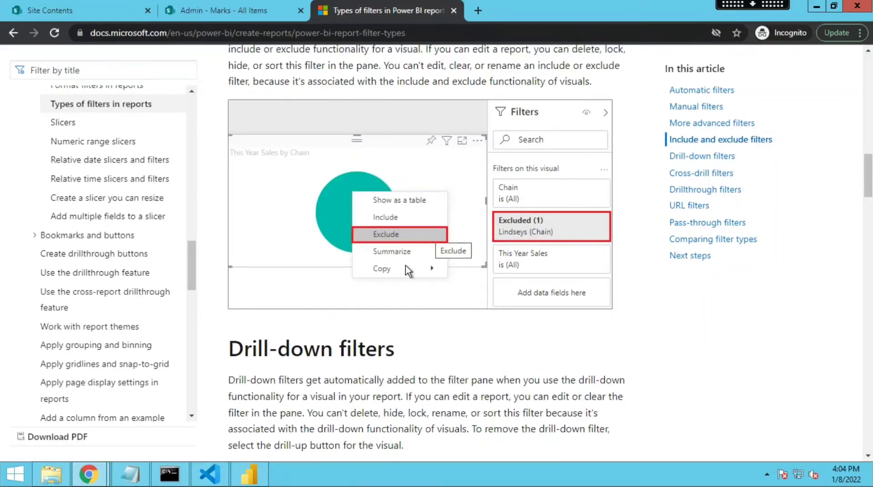
scroll(409, 279, down, 2)
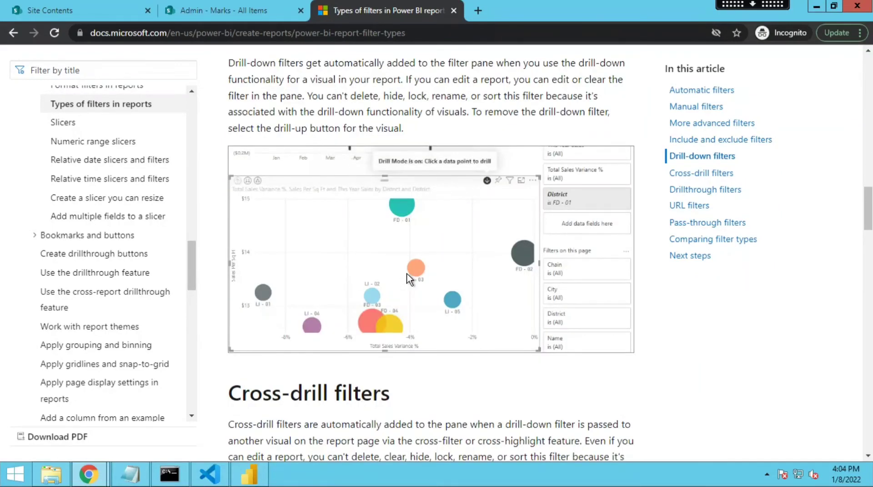
scroll(408, 278, up, 3)
scroll(412, 276, up, 2)
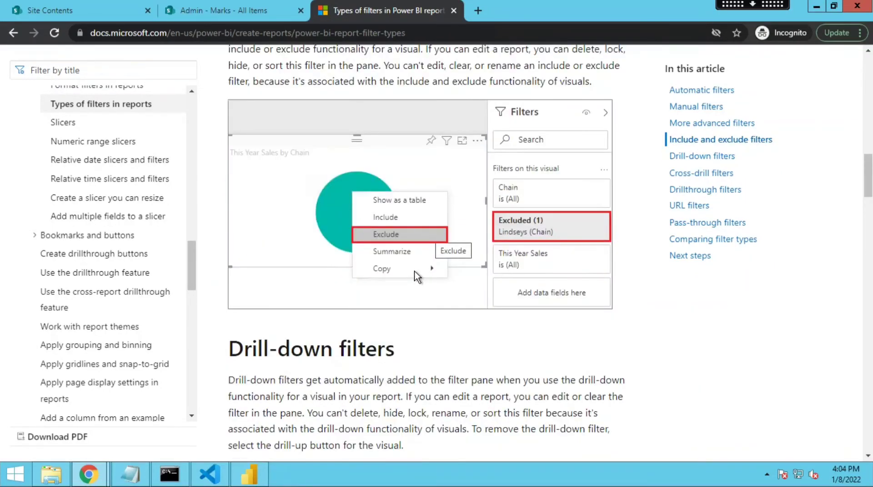
scroll(418, 276, up, 6)
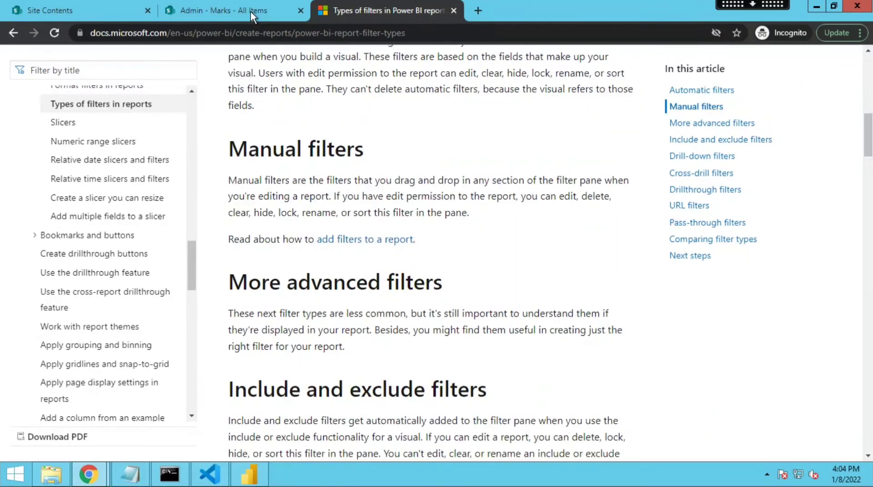
click(250, 12)
click(123, 15)
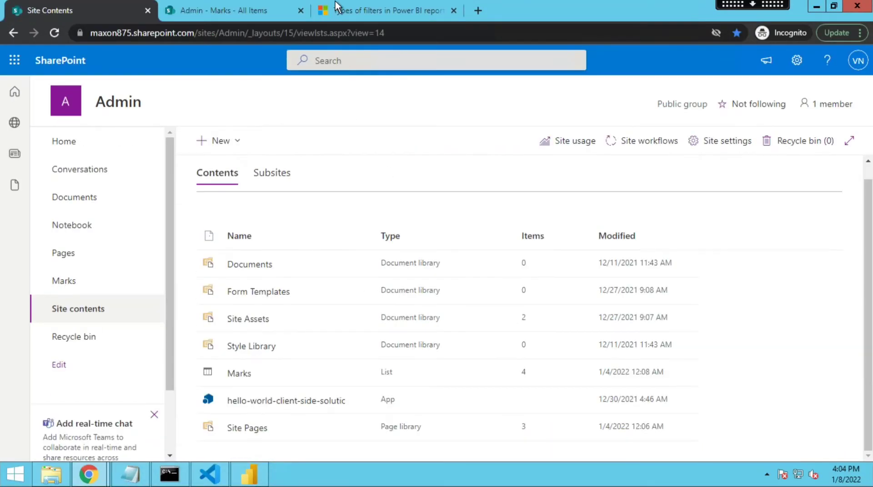
click(337, 6)
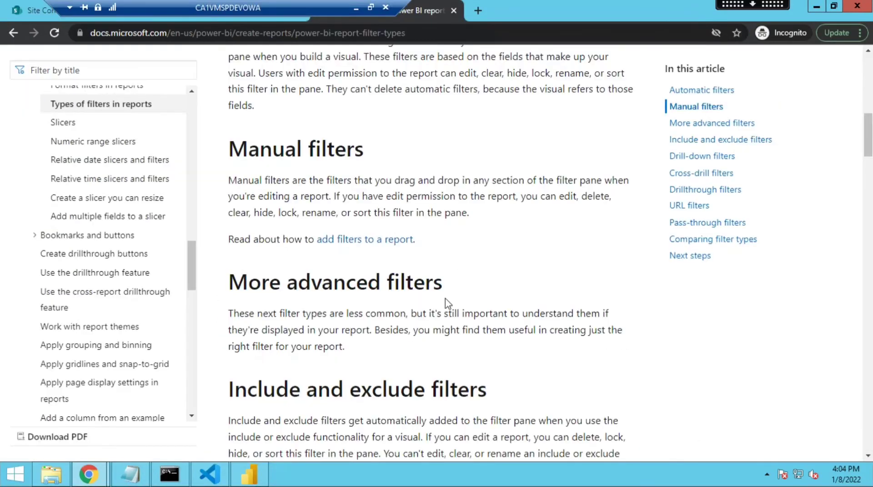
click(268, 475)
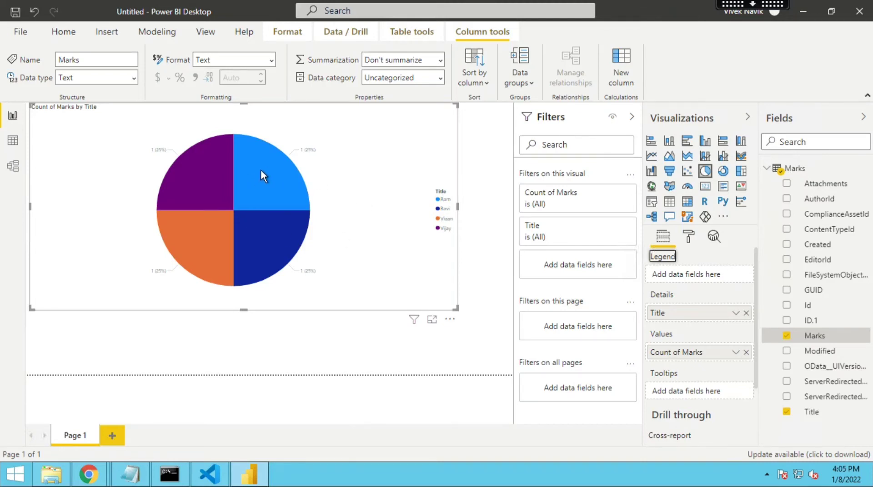
mouse_move(261, 170)
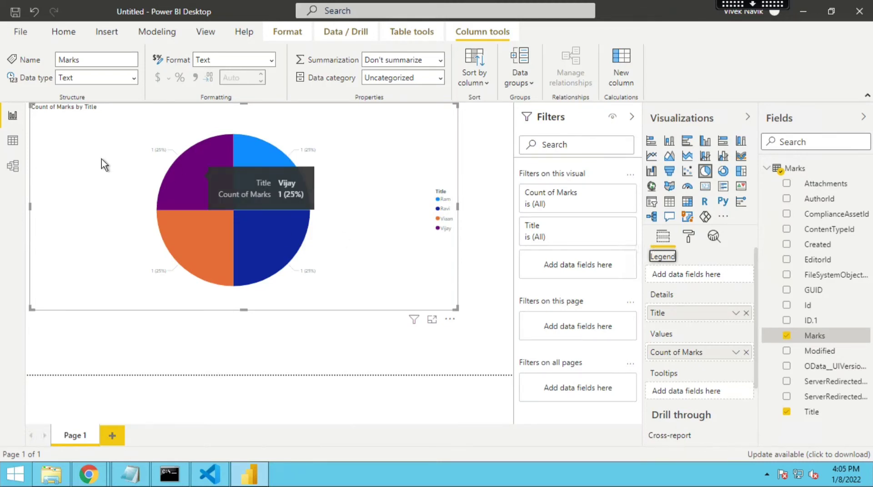
click(21, 32)
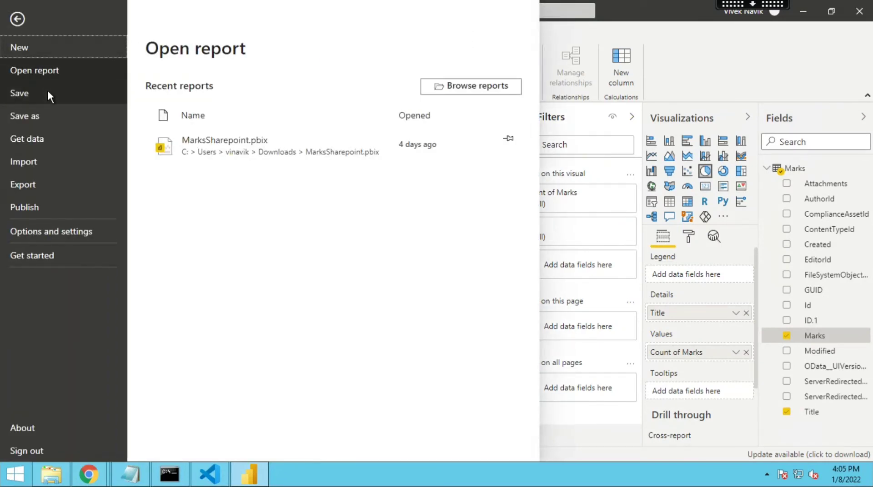
click(683, 62)
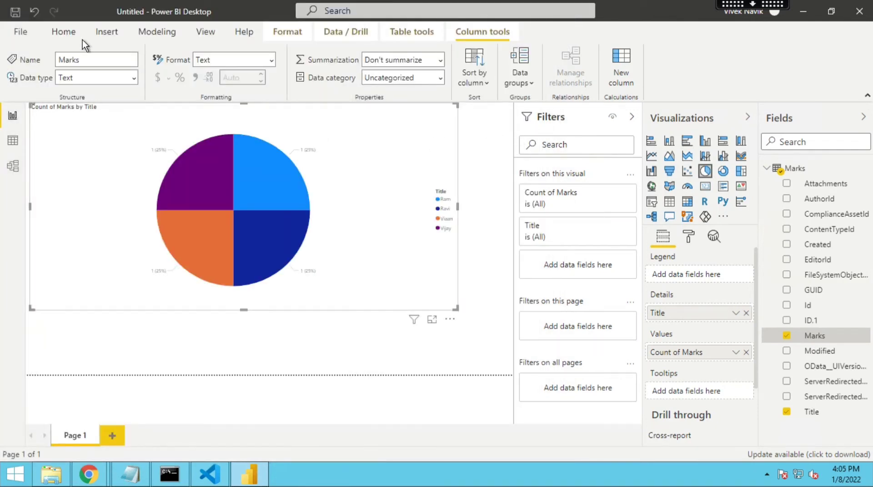
- Publish the report to Power BI, first saving it in Downloads as SubjectMarks
click(70, 35)
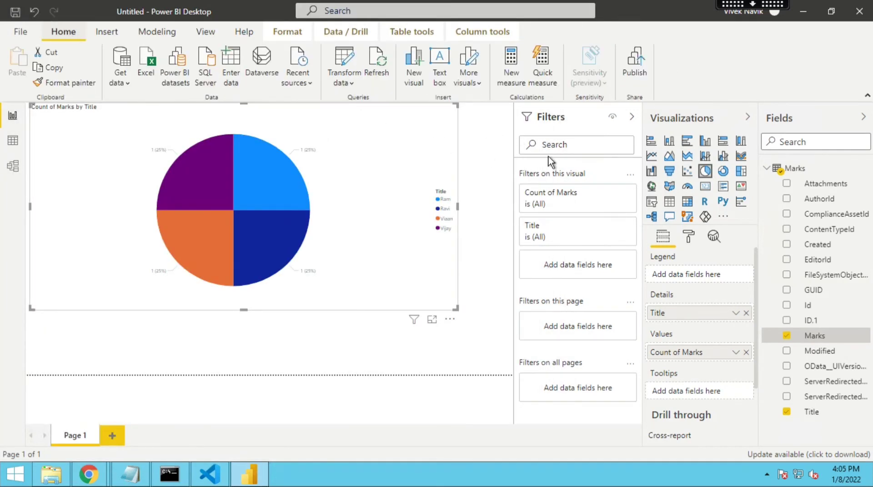
click(638, 64)
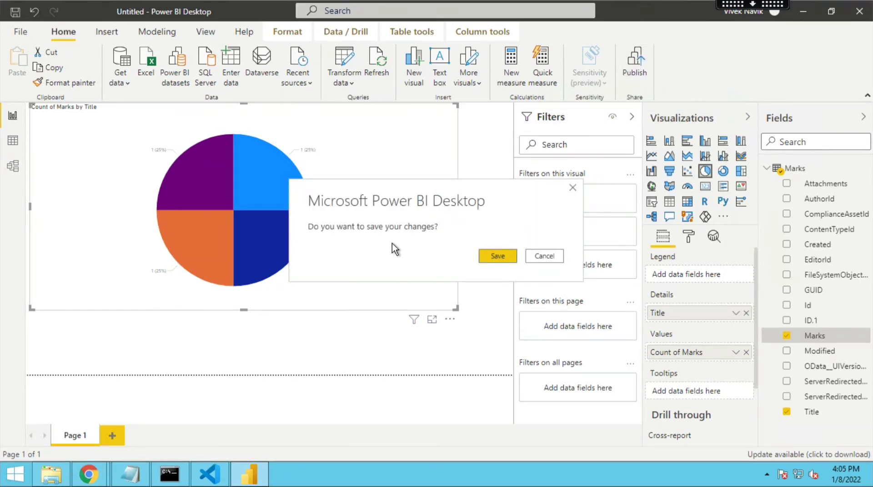
click(498, 256)
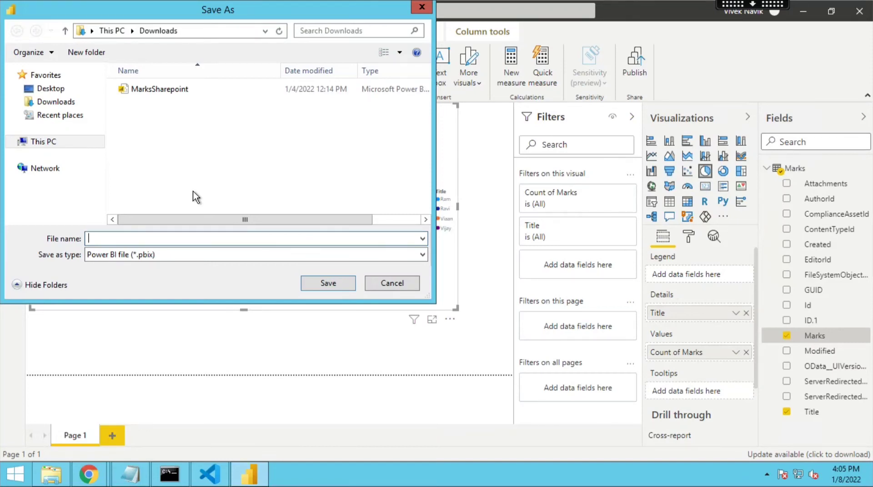
text(Subject ma)
key(BackSpace)
key(BackSpace)
key(BackSpace)
key(BackSpace)
text(tMarks)
click(346, 285)
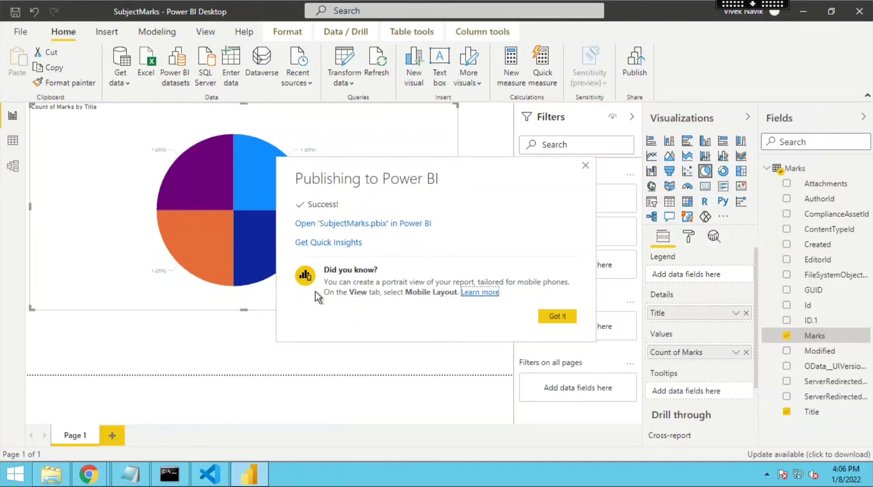
- Switch back to the browser and, in a new tab, search Google for "power bi online login"
click(88, 475)
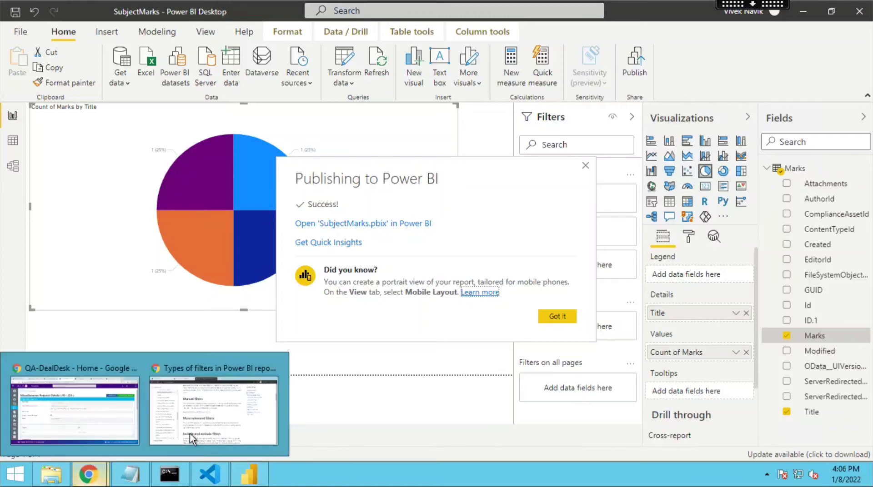
click(213, 409)
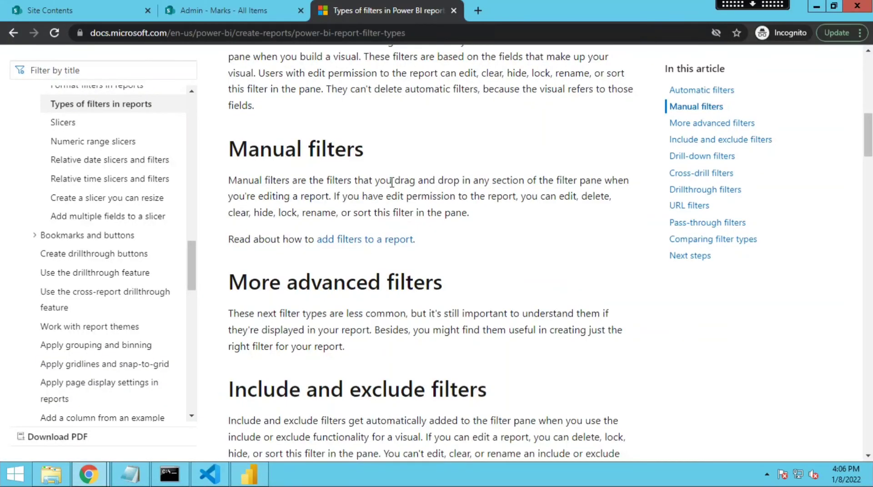
click(477, 11)
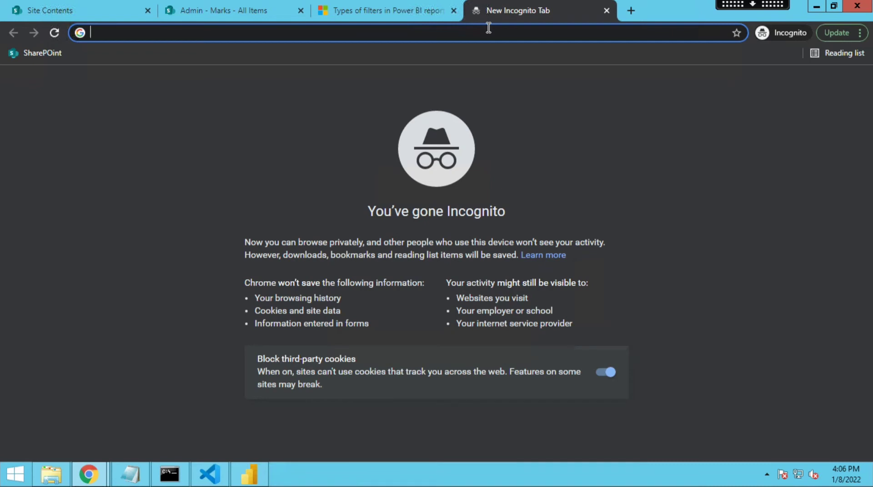
text(power)
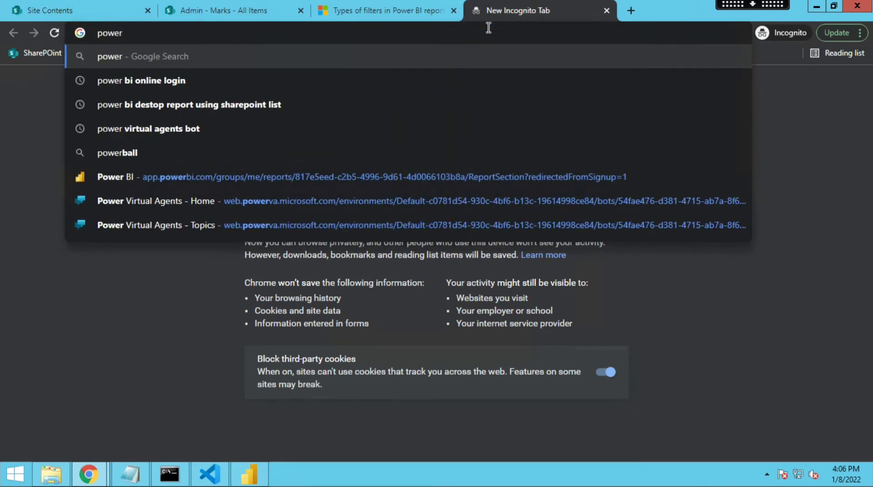
key(Down)
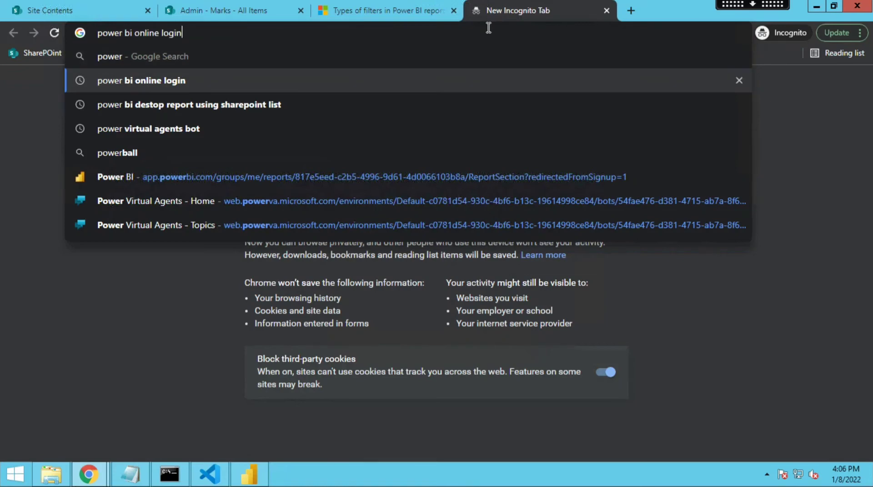
key(Return)
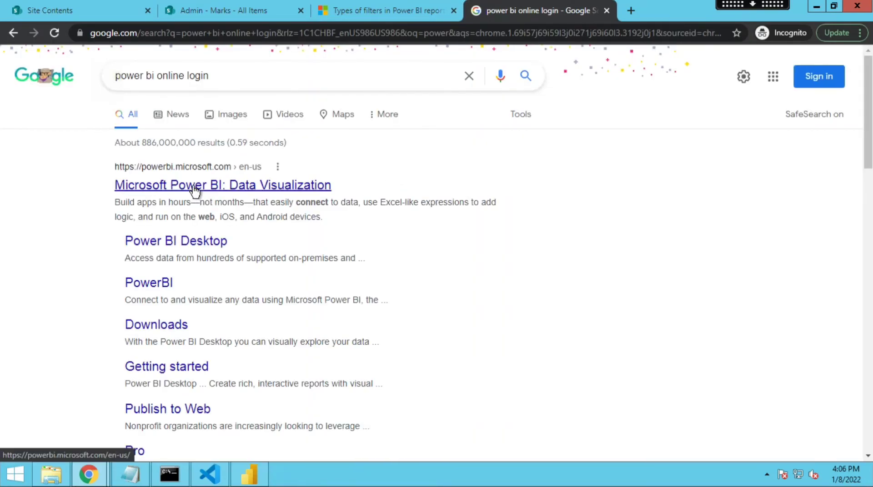
- Open the Microsoft Power BI site, start the free sign-up, get started, and skip the account protection prompt for now
click(195, 186)
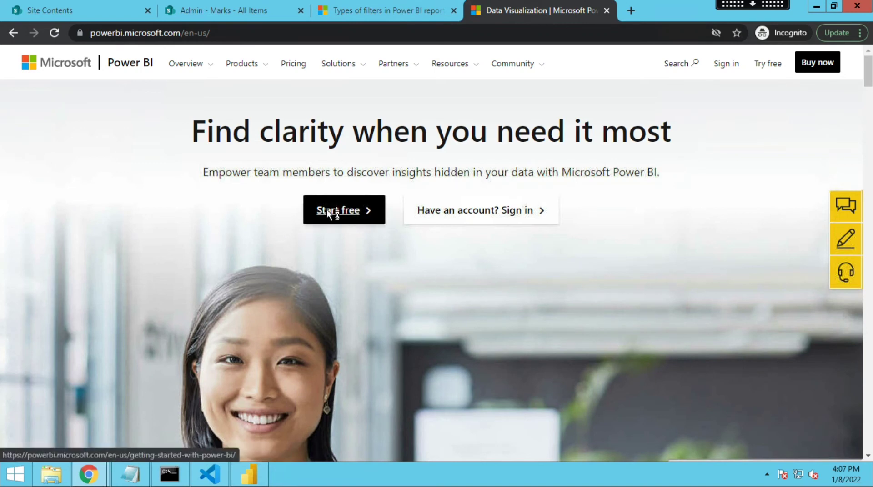
click(329, 211)
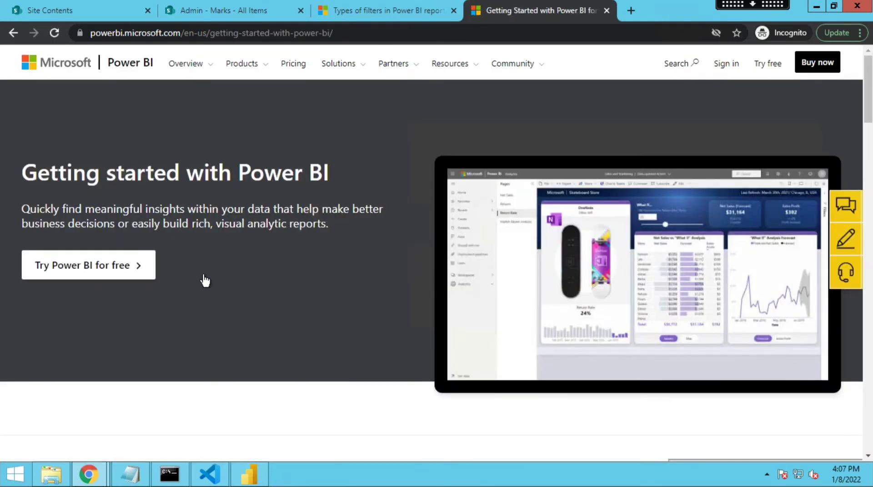
click(106, 271)
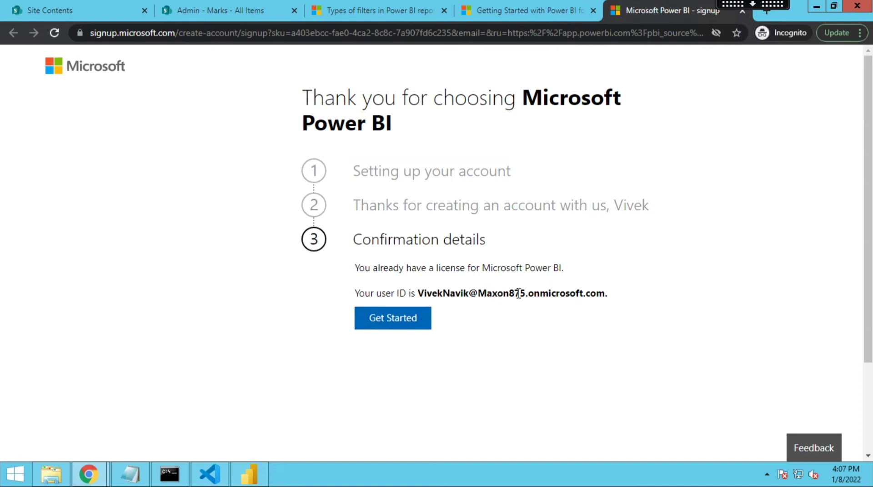
click(410, 325)
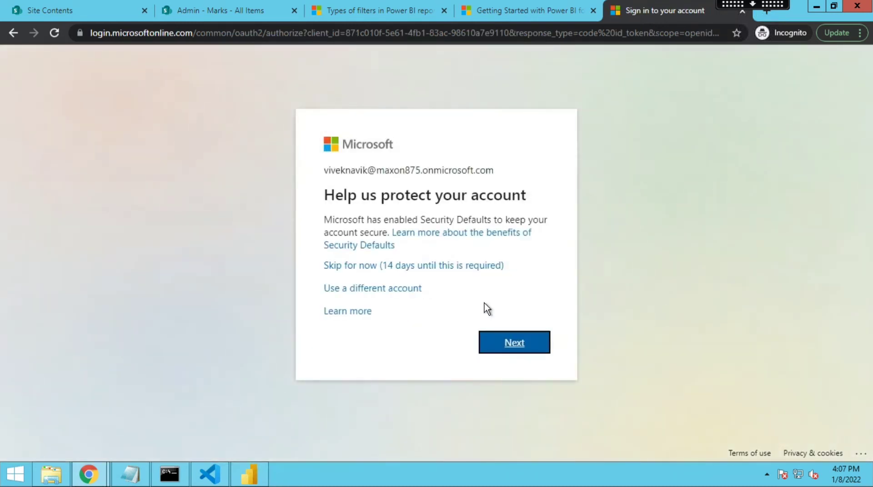
click(423, 267)
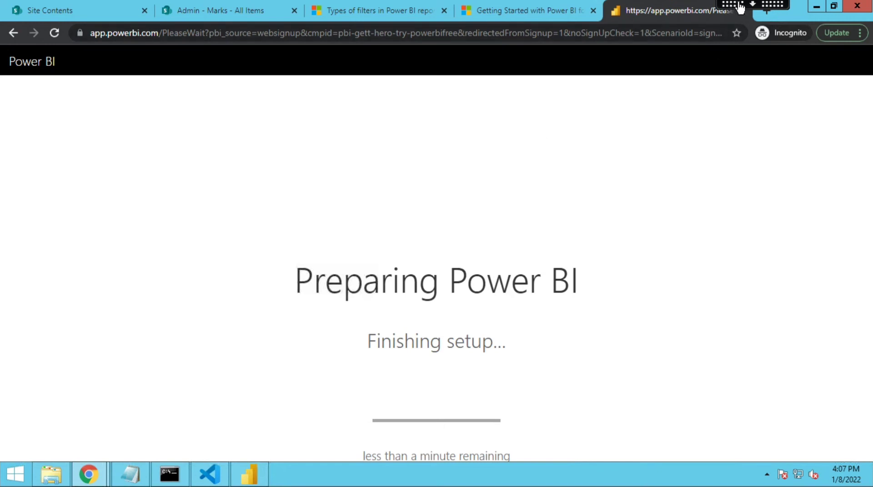
- In another new tab, search Google for "power bi desktop and power bi services ven diagram"
drag(741, 4, 495, 6)
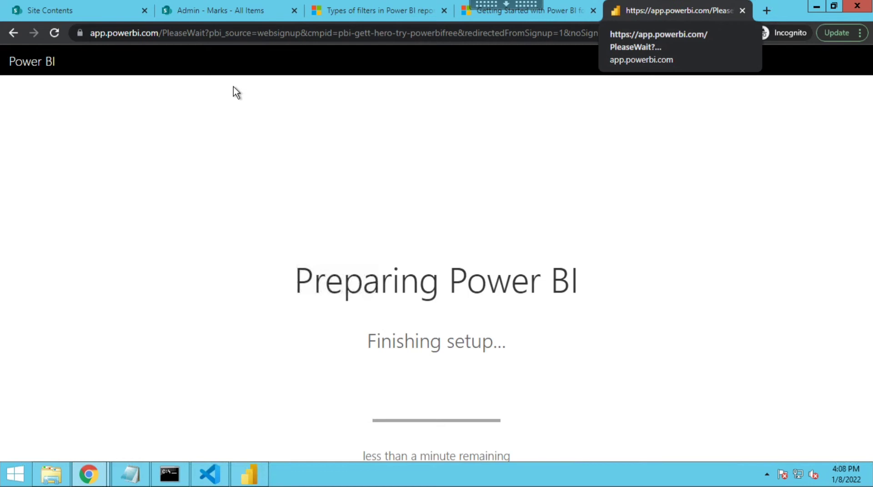
click(766, 11)
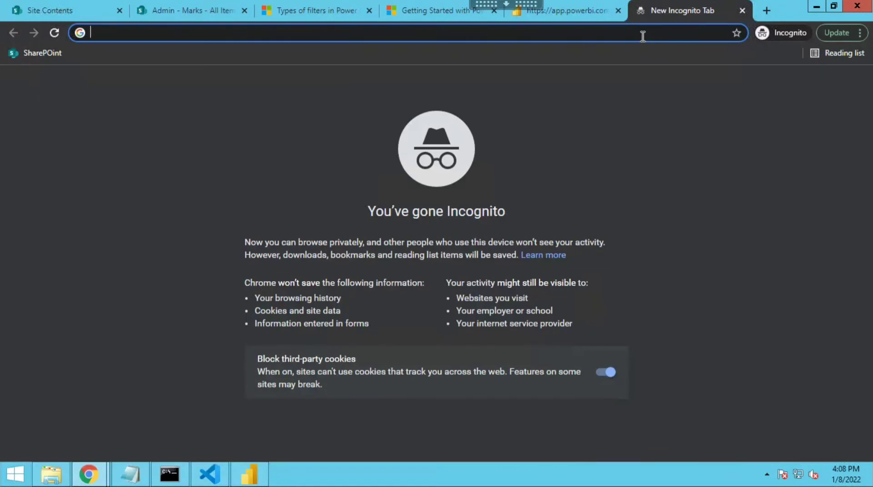
text(power)
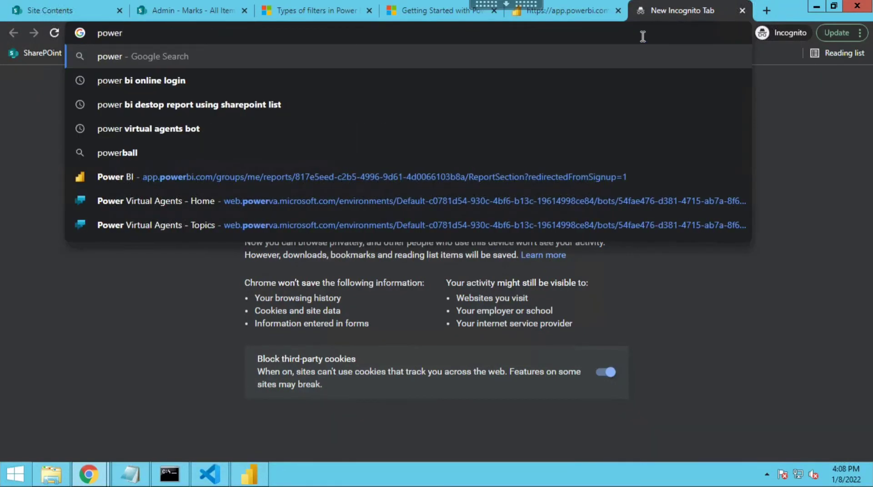
text( bi desk)
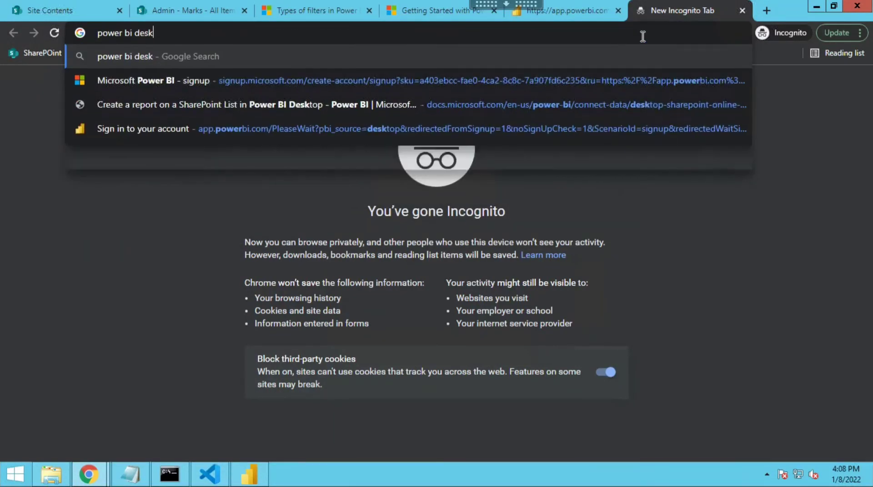
text(top)
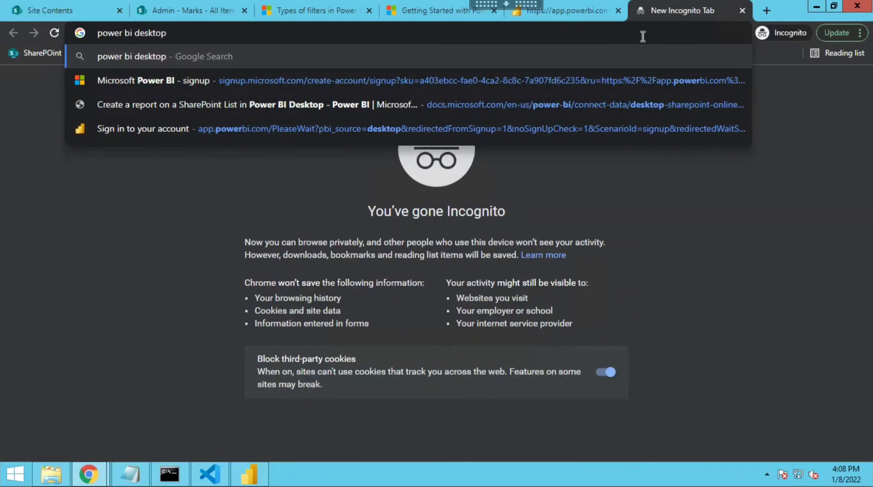
text( and te)
key(BackSpace)
key(BackSpace)
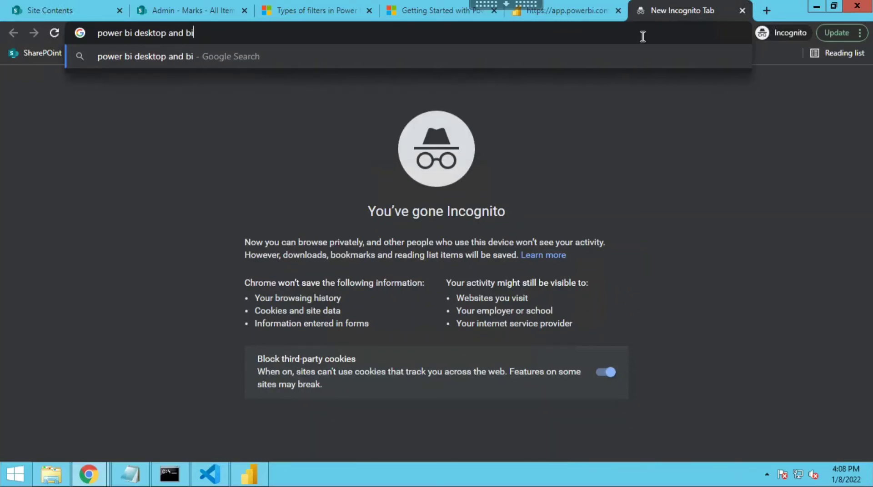
text(power bi)
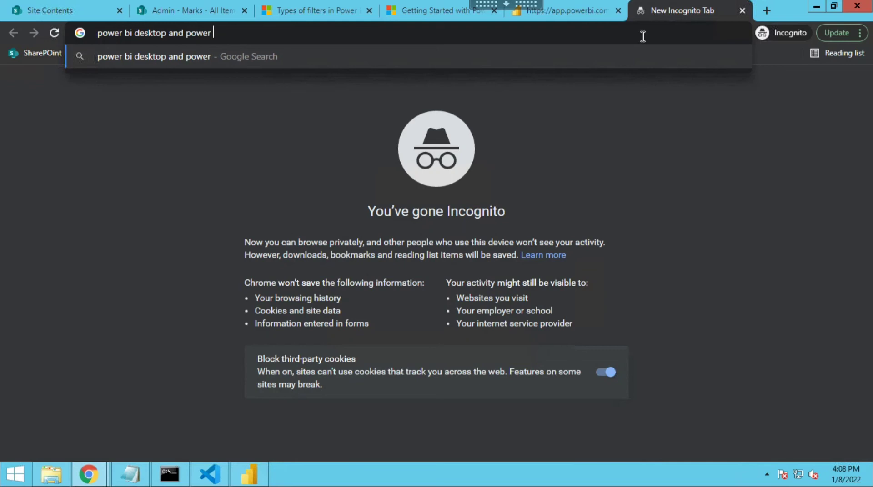
text( service)
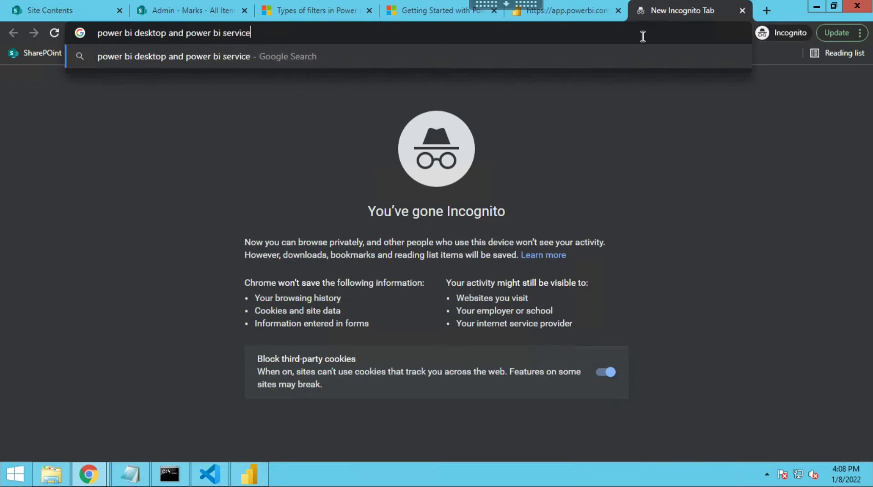
text(s)
text( ve)
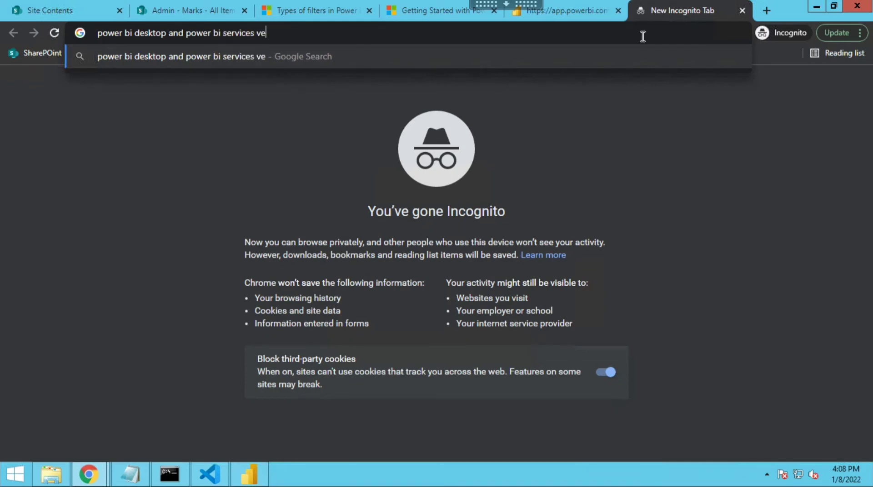
text(n diagram)
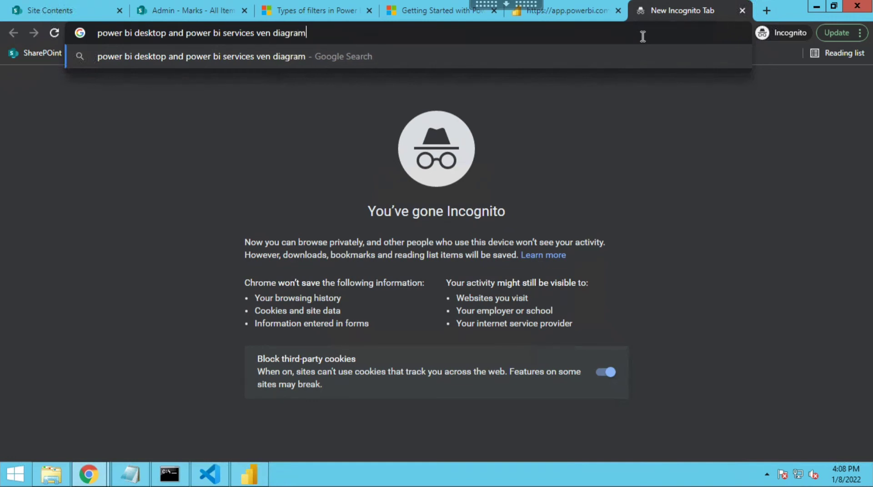
key(Return)
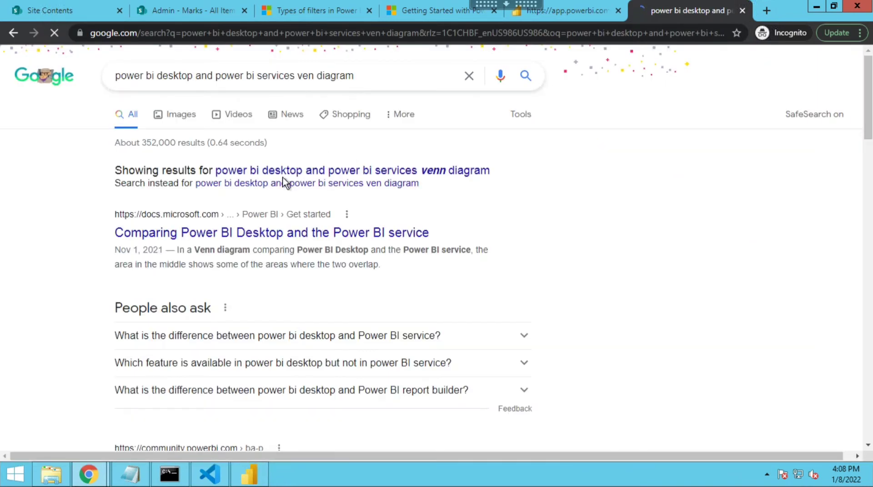
- Open the article "Comparing Power BI Desktop and the Power BI service" and examine its Venn diagram
click(284, 236)
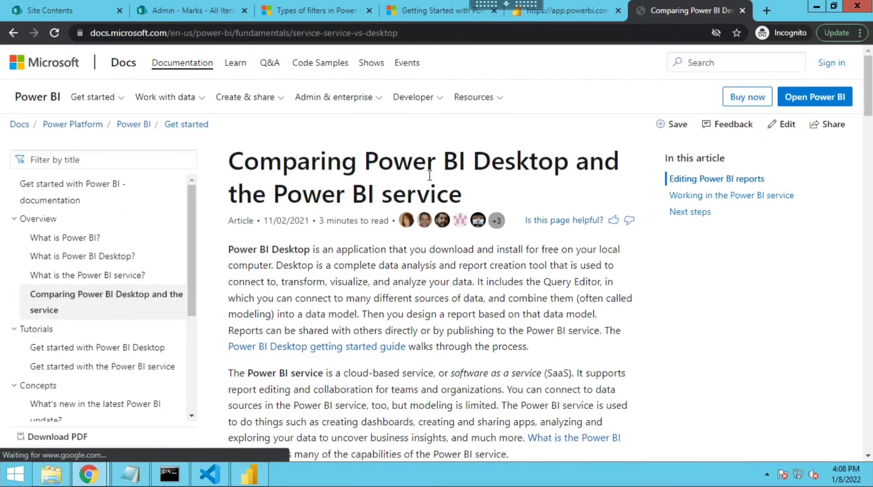
scroll(355, 294, down, 5)
scroll(364, 300, down, 10)
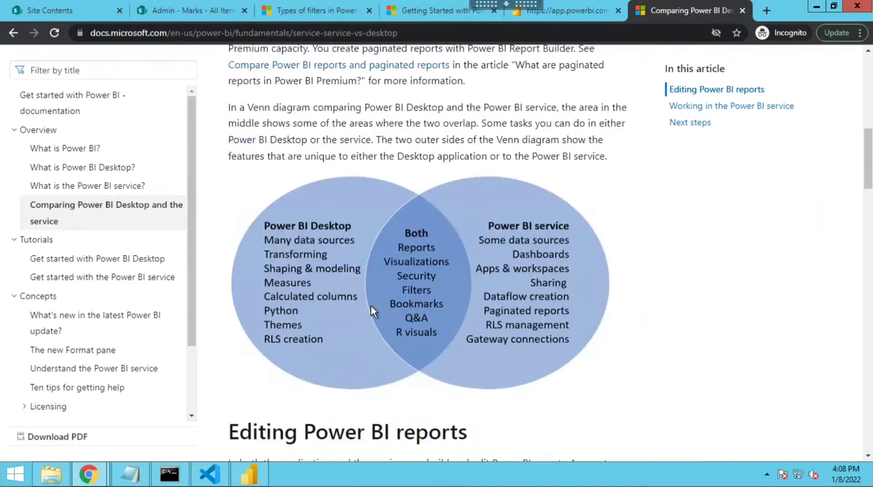
scroll(387, 321, up, 5)
click(566, 18)
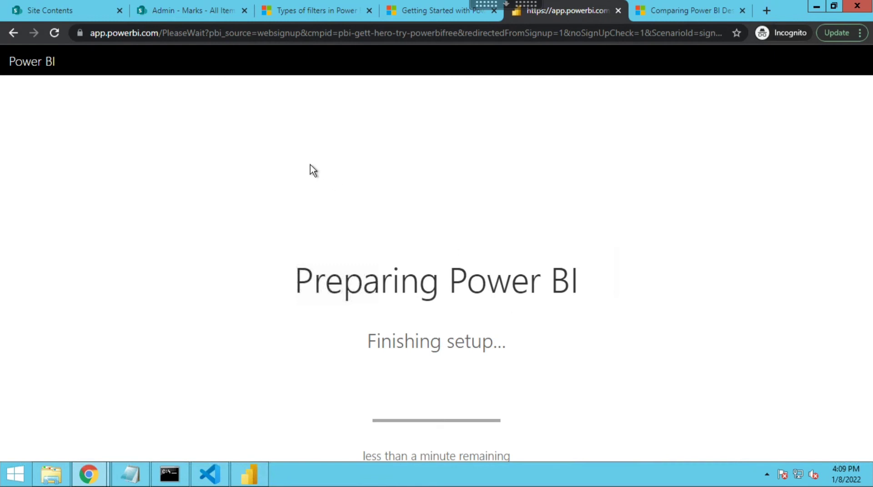
click(305, 31)
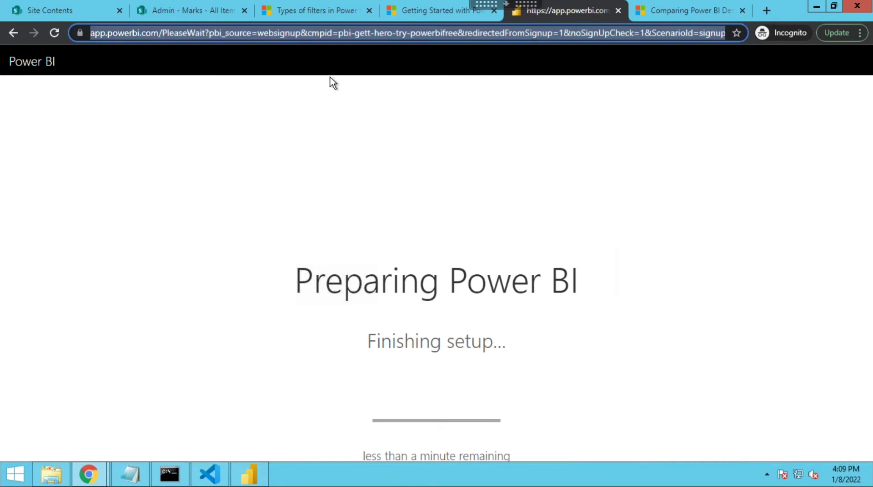
click(337, 99)
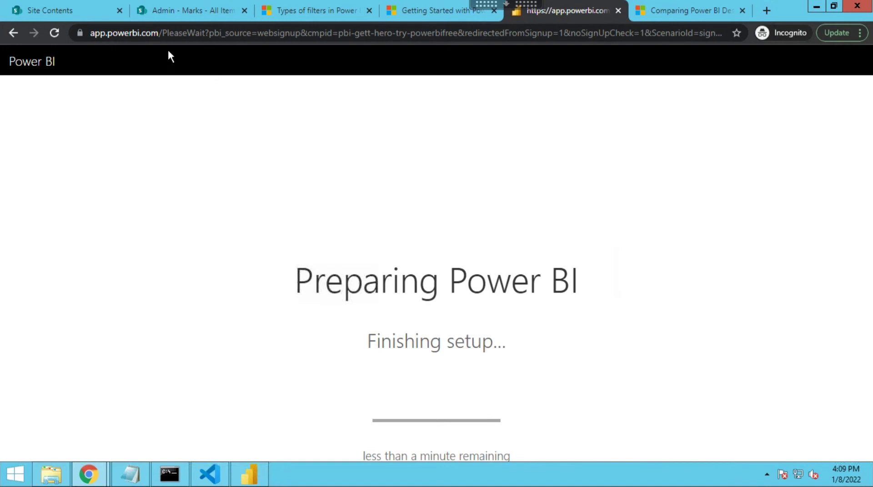
- From the SharePoint Marks list tab, open Power BI through the app launcher's All apps list
click(174, 17)
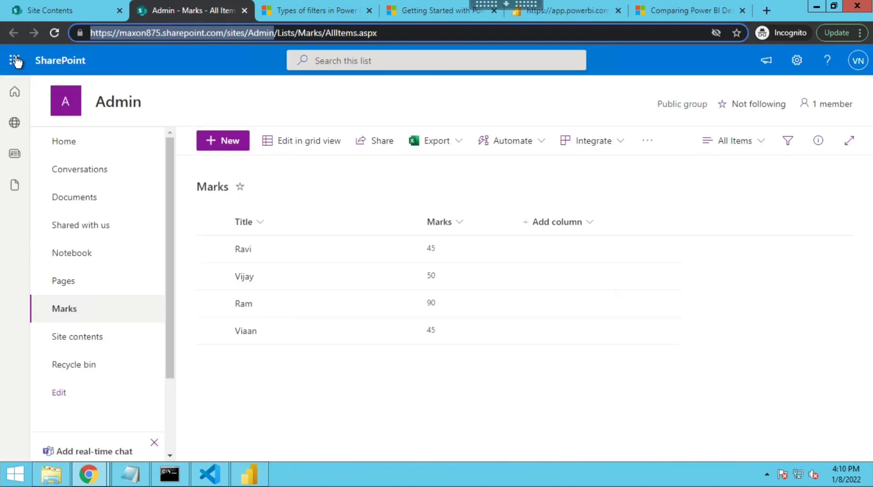
click(15, 60)
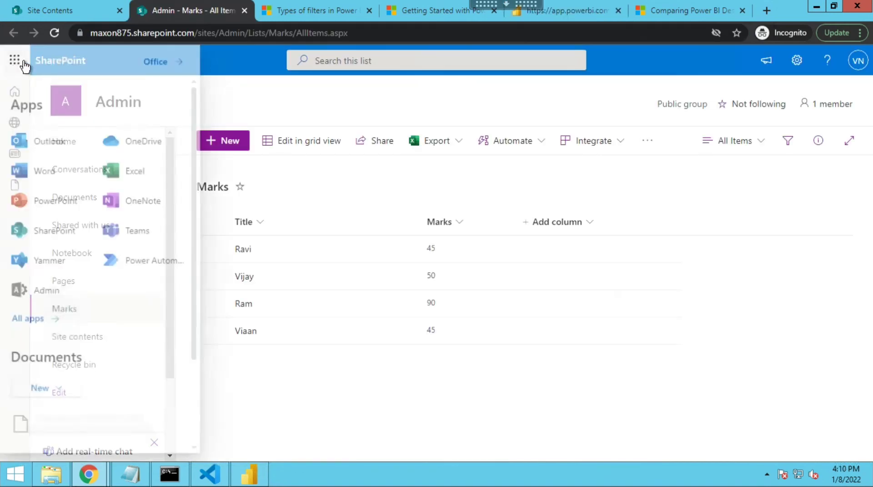
click(36, 325)
scroll(122, 309, down, 15)
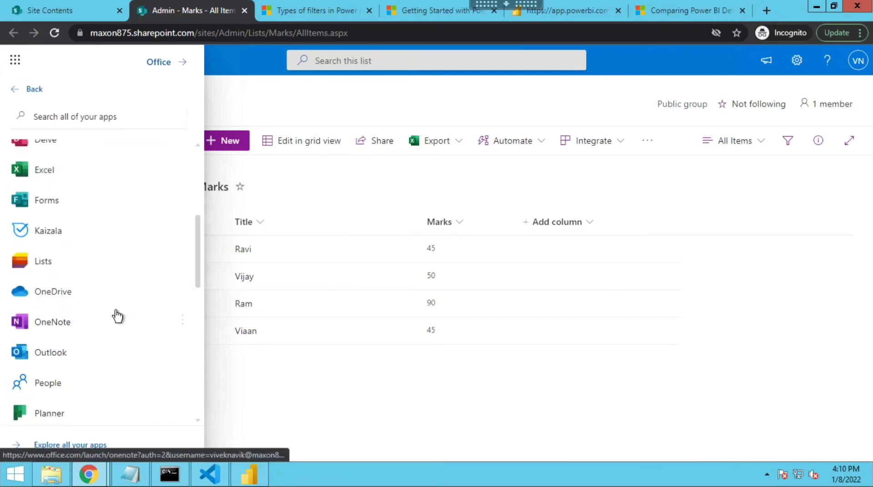
scroll(102, 290, up, 4)
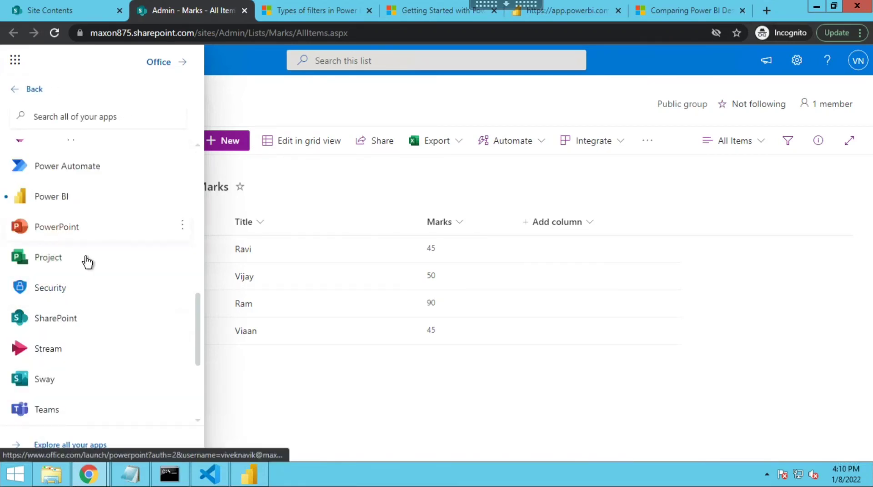
click(79, 203)
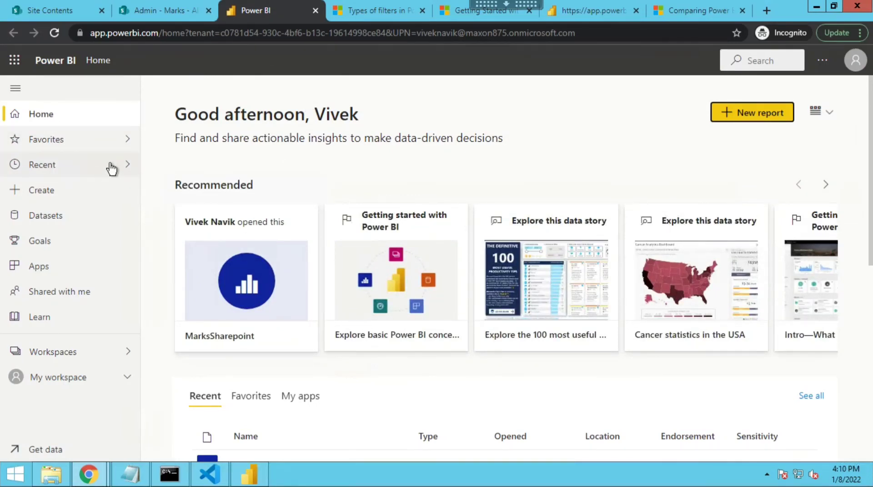
- Expand My workspace in the Power BI service to look for the published report
click(146, 12)
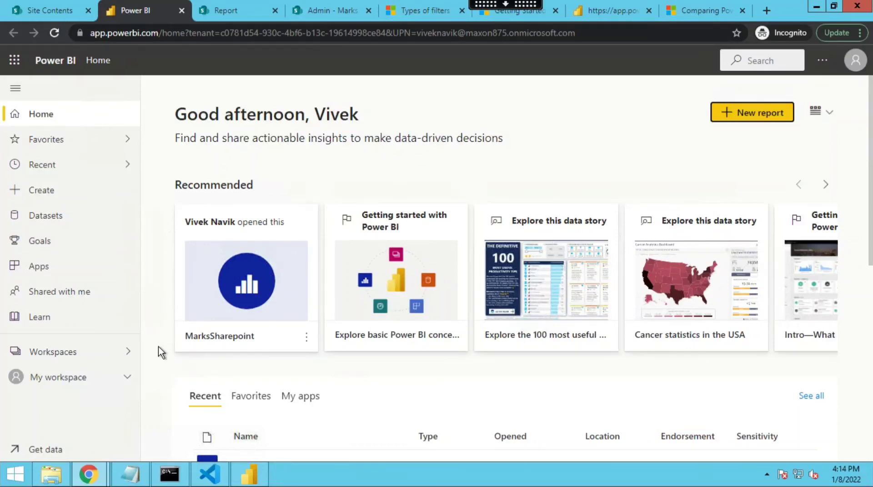
click(129, 380)
scroll(105, 393, down, 5)
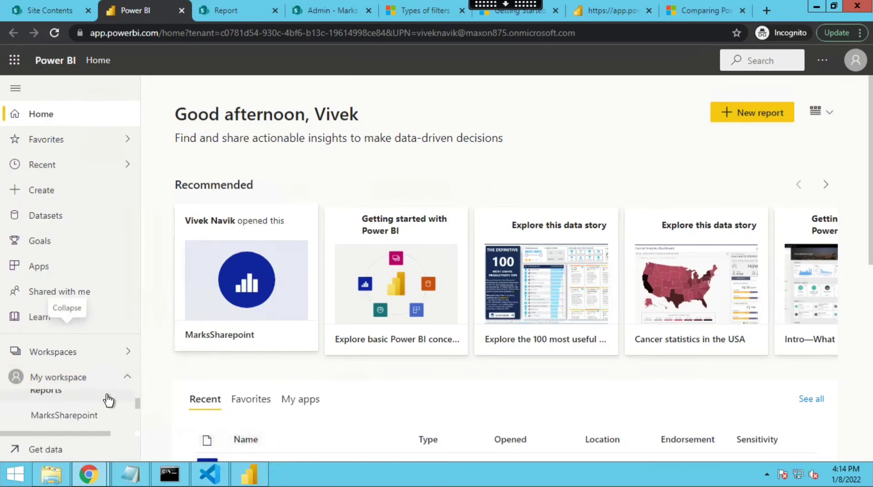
scroll(101, 392, up, 5)
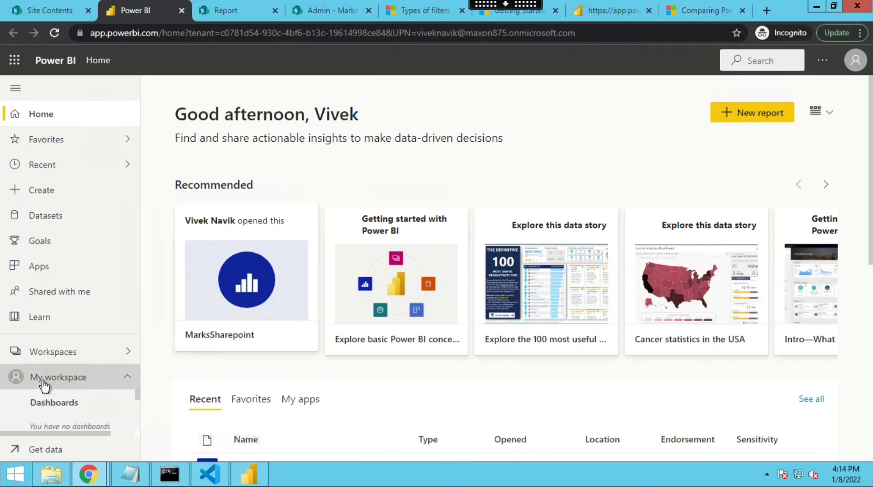
- Open the SubjectMarks report from My workspace in the Power BI service
click(42, 381)
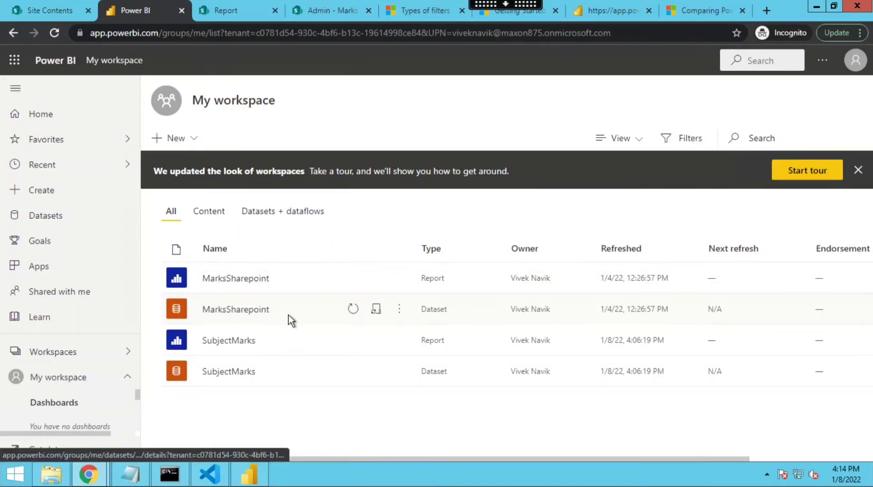
click(249, 344)
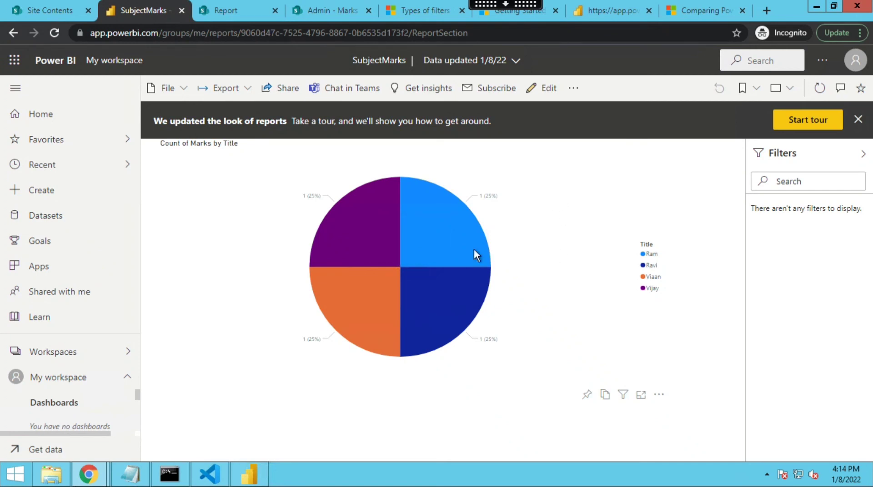
- Publish the report to the web (public) and copy the HTML iframe embed code
click(183, 97)
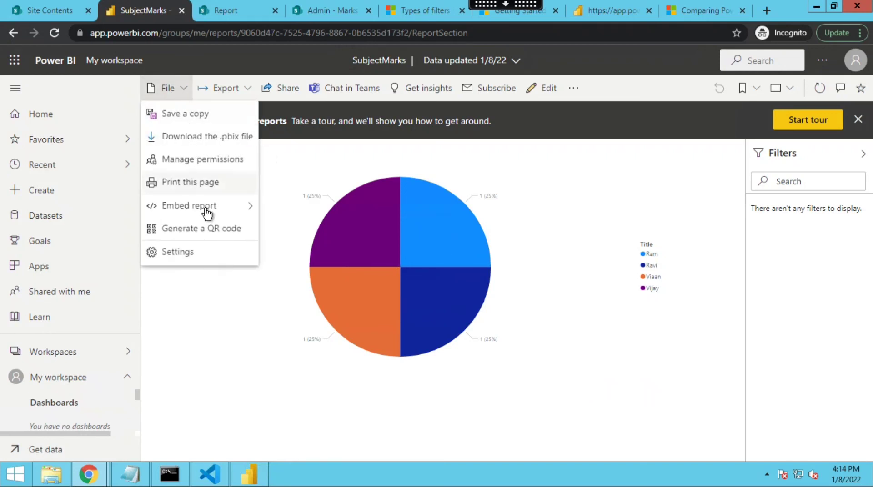
mouse_move(206, 212)
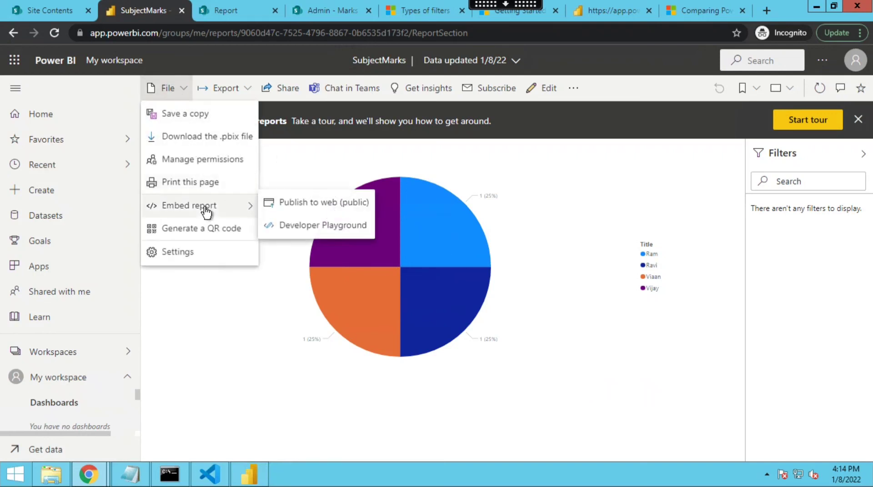
click(311, 206)
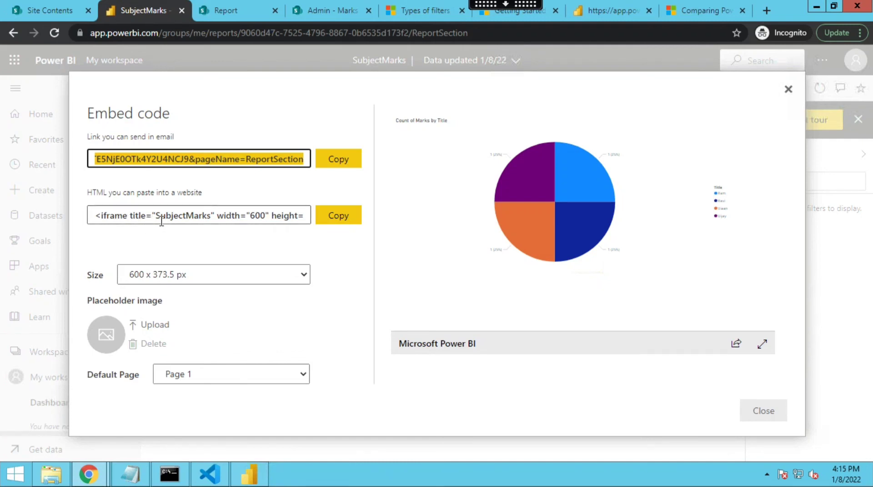
click(339, 218)
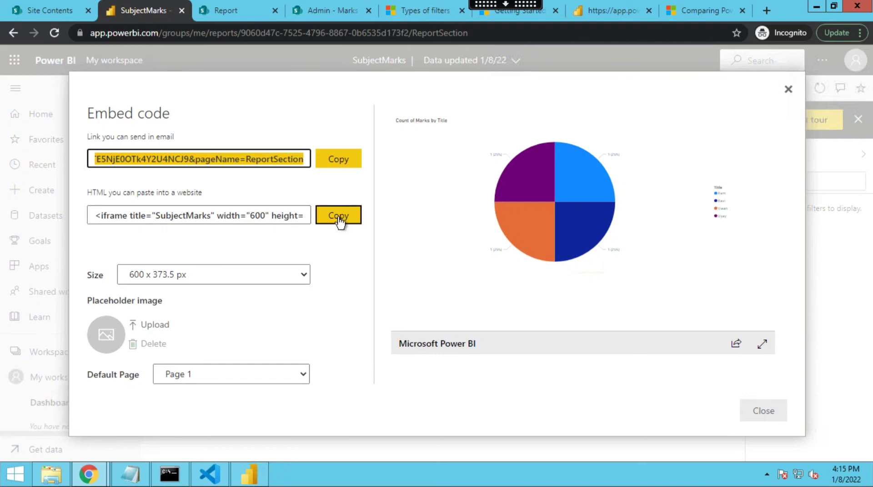
click(339, 218)
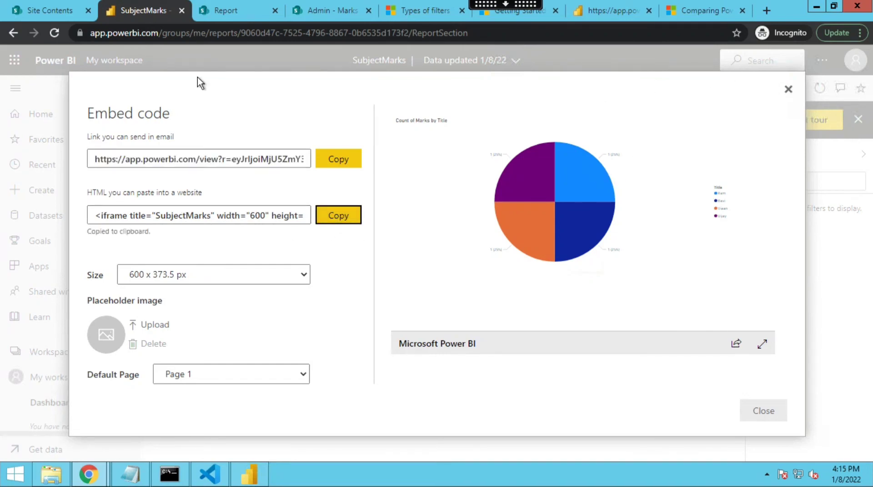
- In the SharePoint site's Site Pages library, create a new site page titled Subject Marks
click(59, 10)
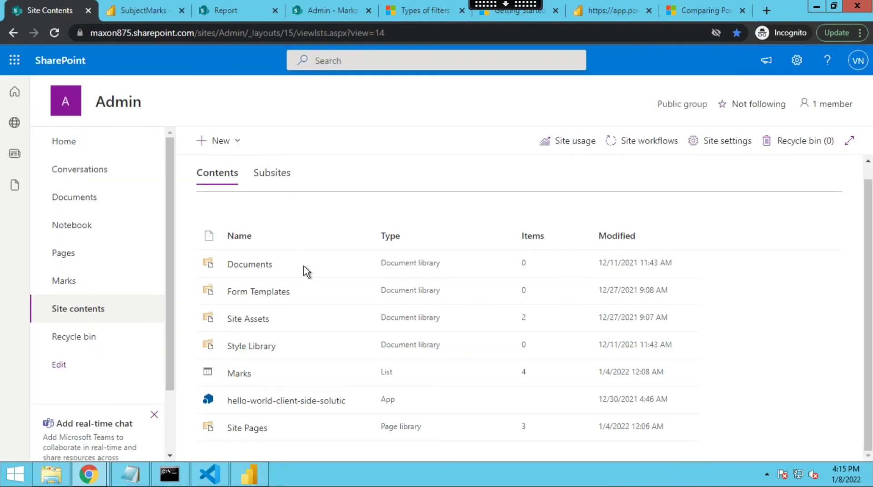
click(261, 430)
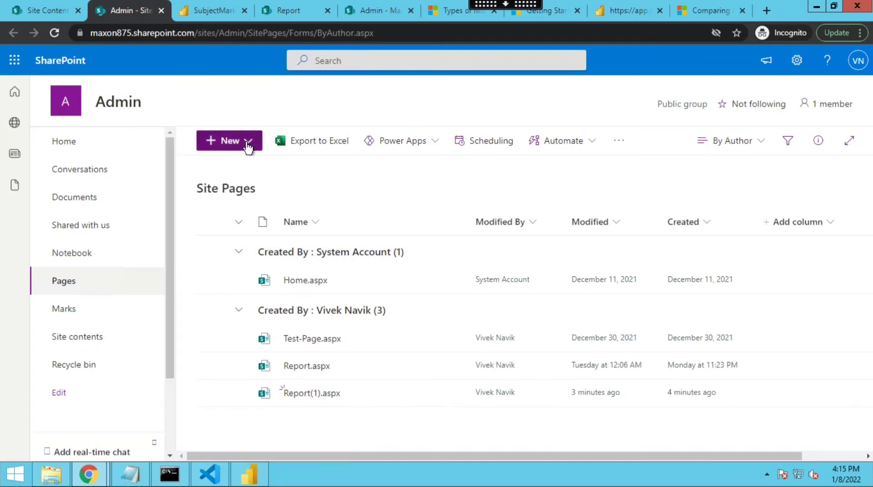
click(247, 144)
click(248, 214)
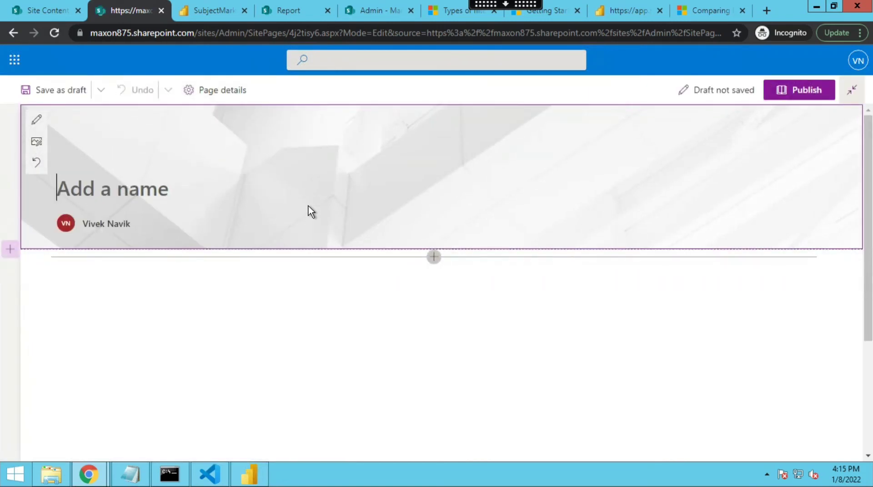
text(Subje)
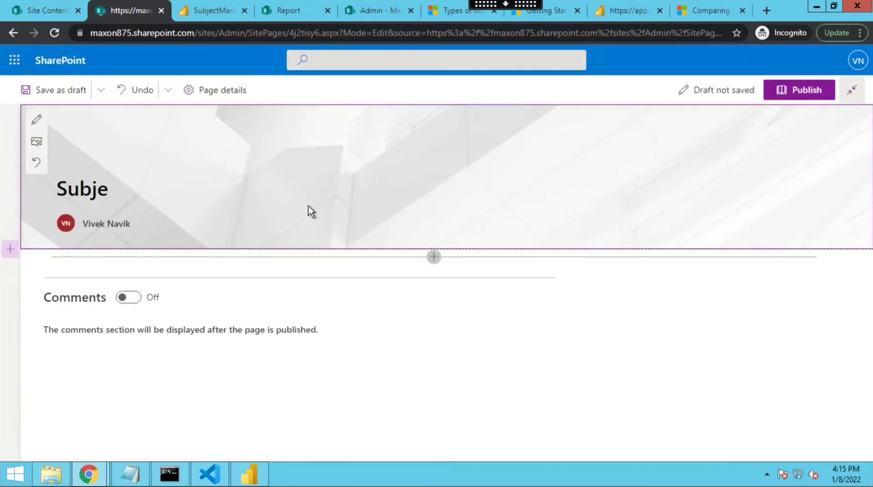
text(ct Marks)
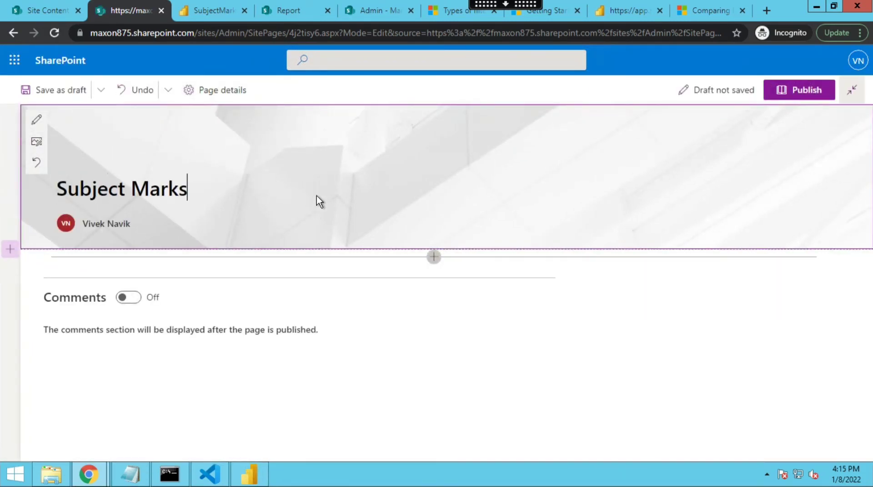
- Search the web part picker for embe and add an Embed web part to the page
click(433, 257)
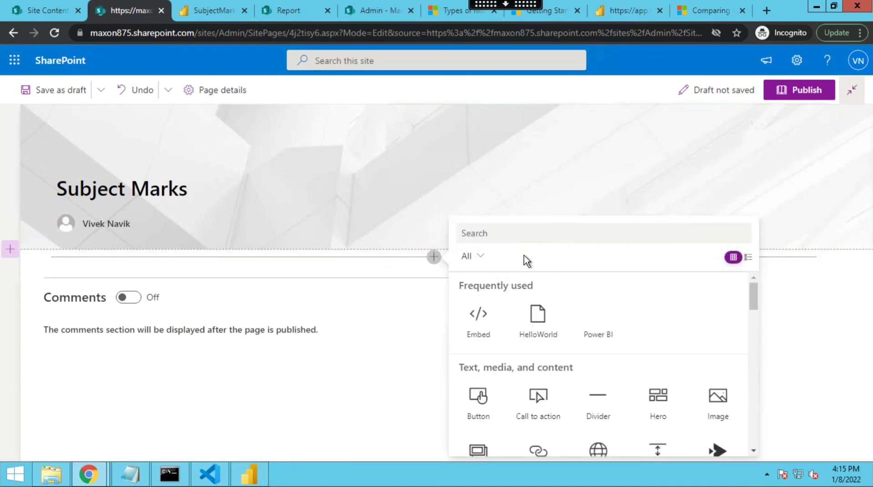
text(m)
key(BackSpace)
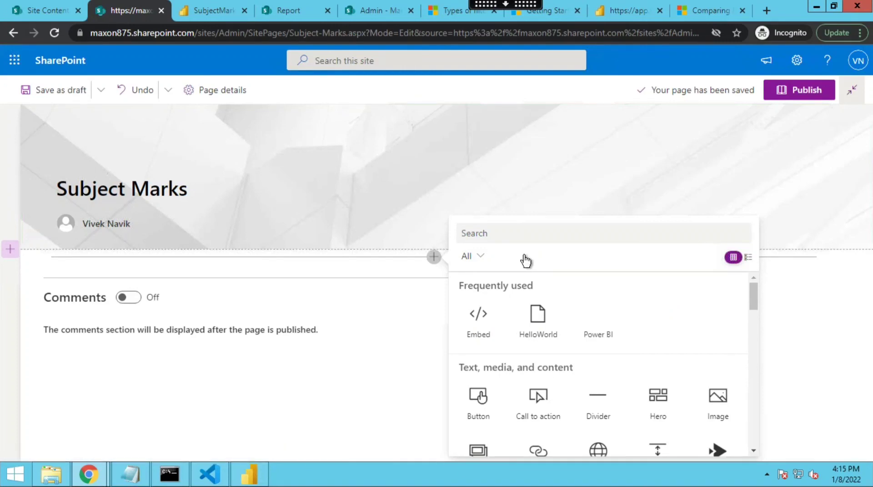
text(embe)
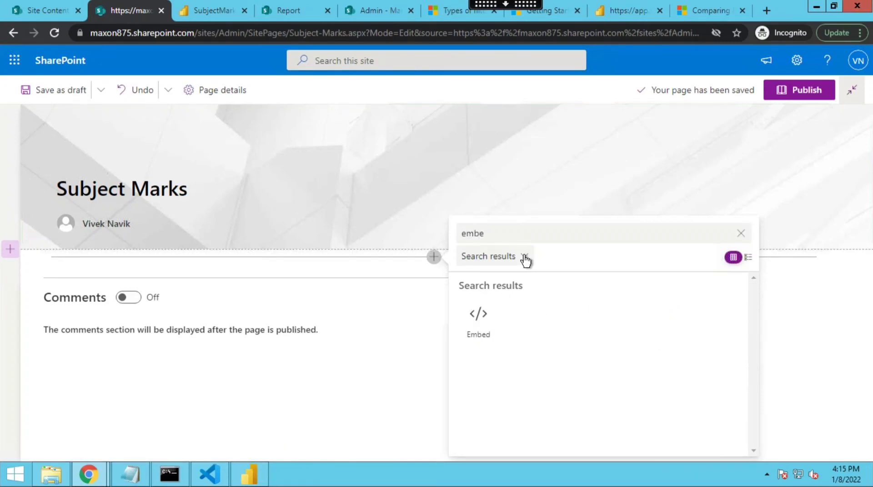
click(493, 329)
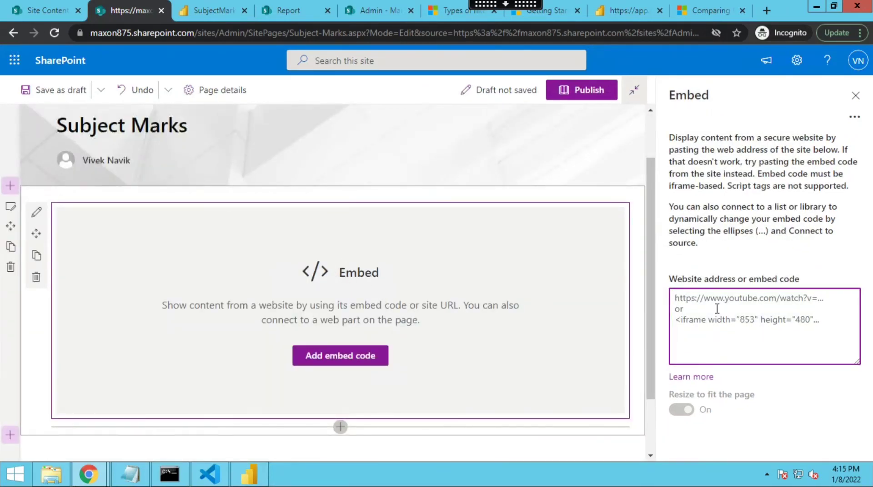
- Paste the copied iframe code into the Embed web part's website address field and publish the page
key(ctrl+v)
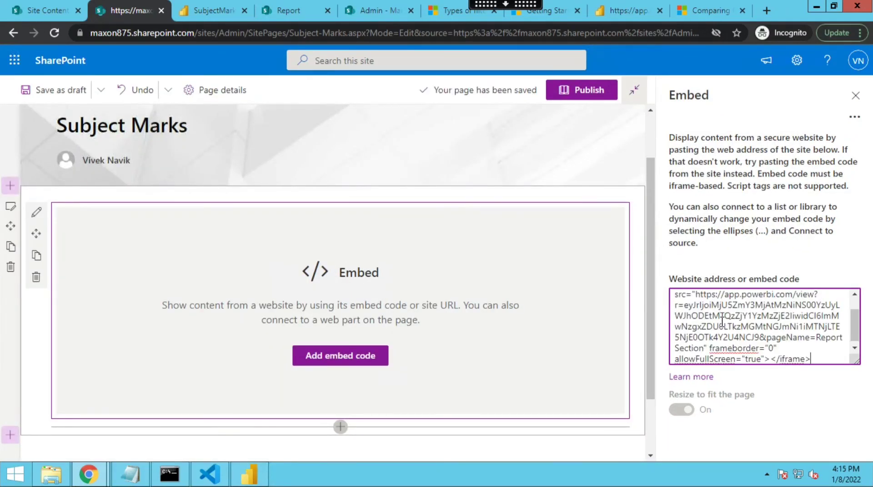
scroll(722, 318, down, 1)
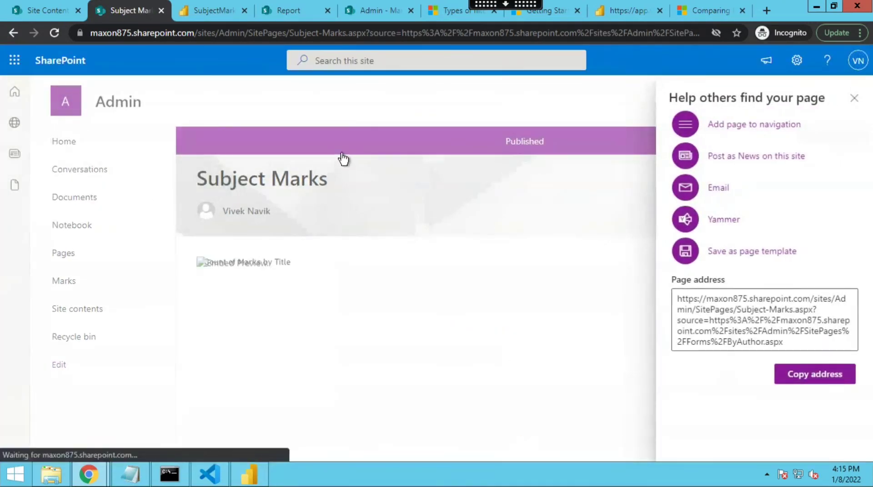
click(855, 99)
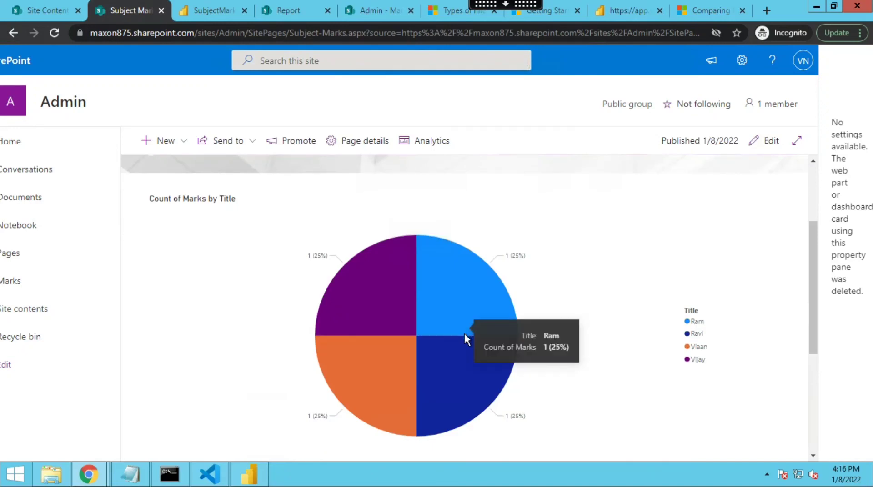
- Scroll through the published Subject Marks page to examine the embedded pie chart
scroll(459, 345, down, 3)
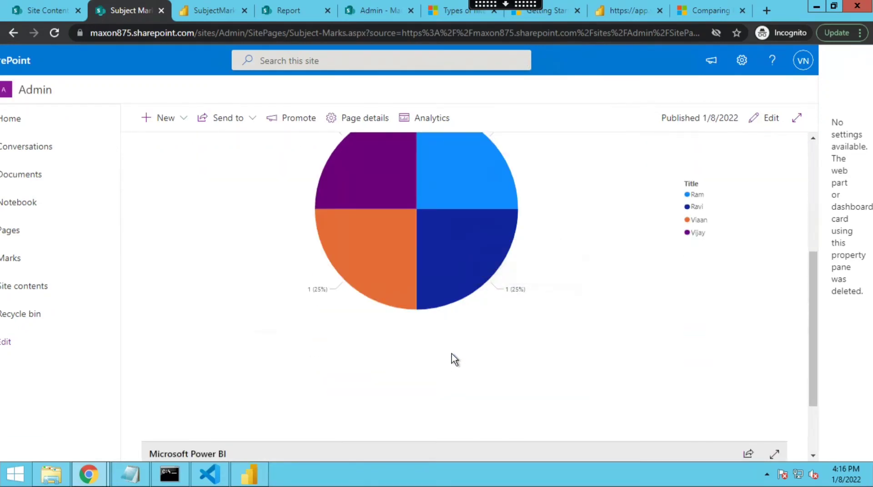
scroll(455, 357, down, 2)
scroll(475, 359, up, 7)
scroll(526, 368, up, 1)
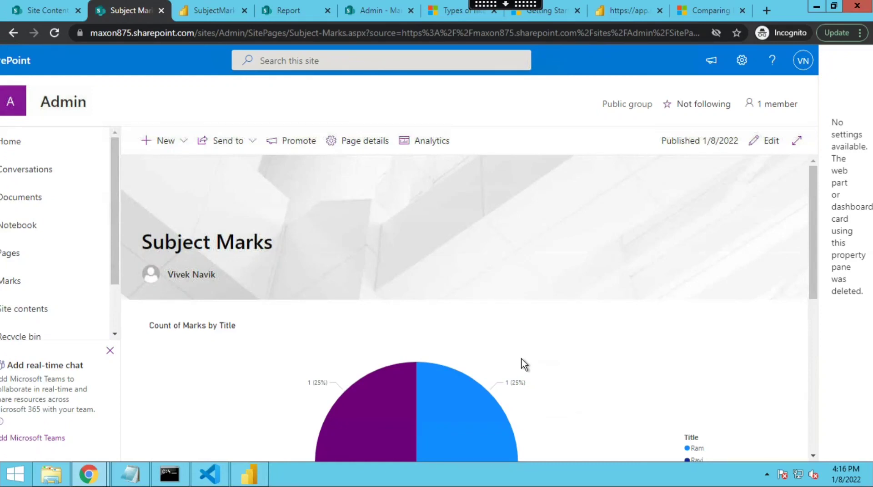
scroll(523, 364, down, 3)
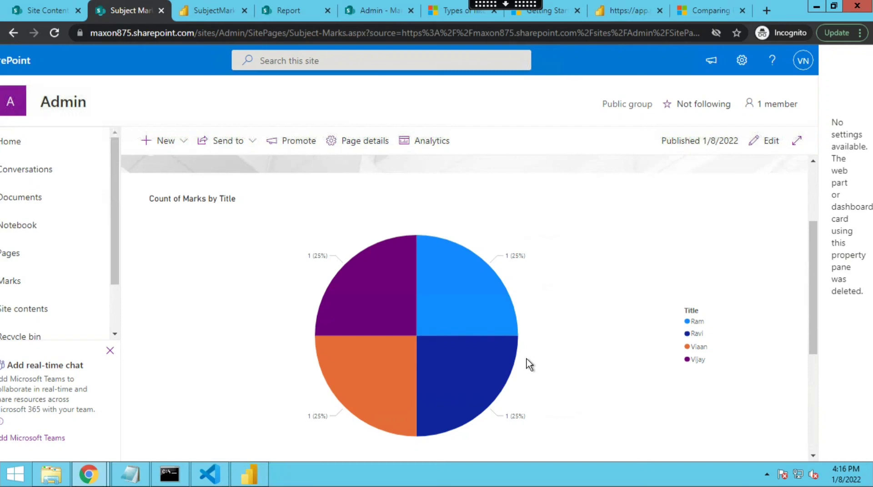
scroll(117, 303, down, 1)
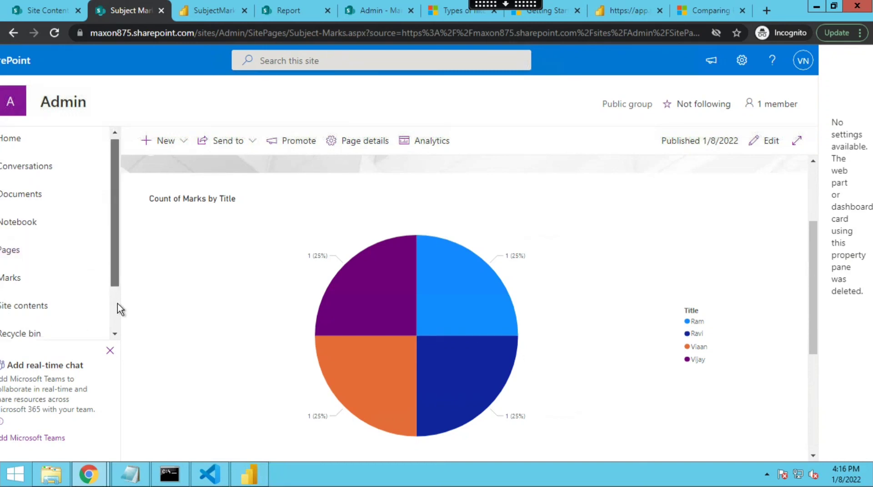
scroll(117, 304, down, 2)
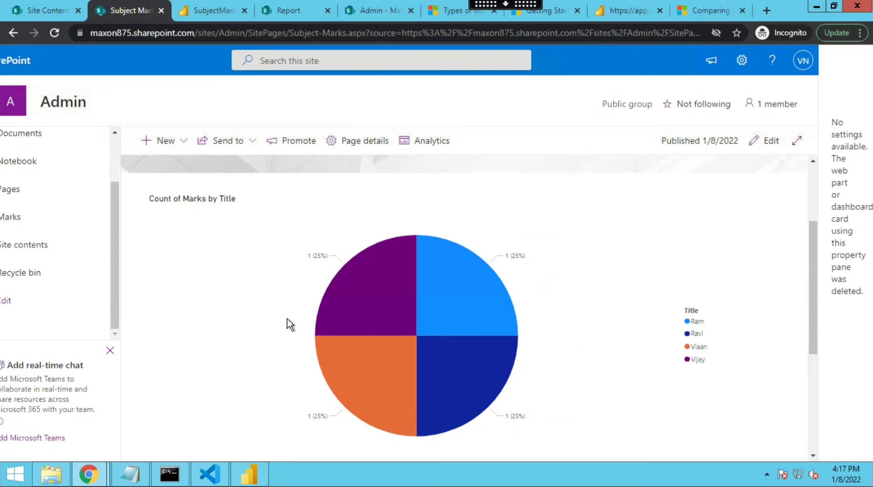
scroll(107, 292, up, 2)
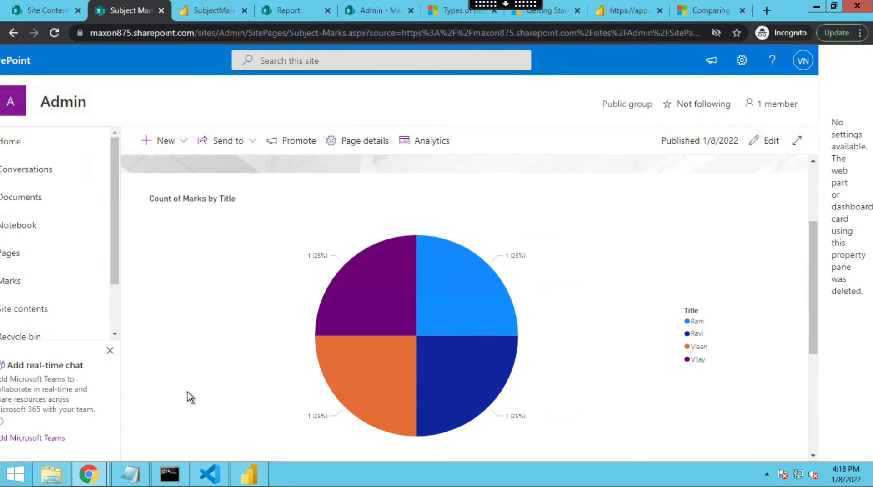
scroll(230, 386, down, 4)
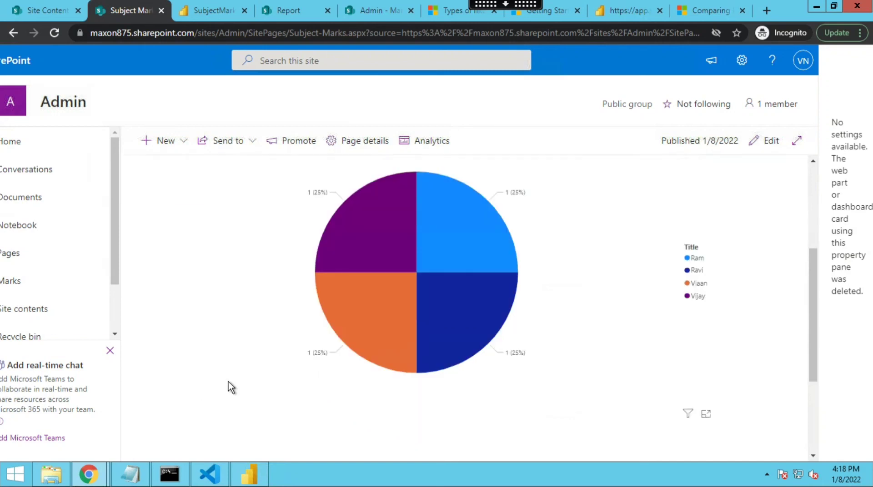
scroll(247, 375, up, 5)
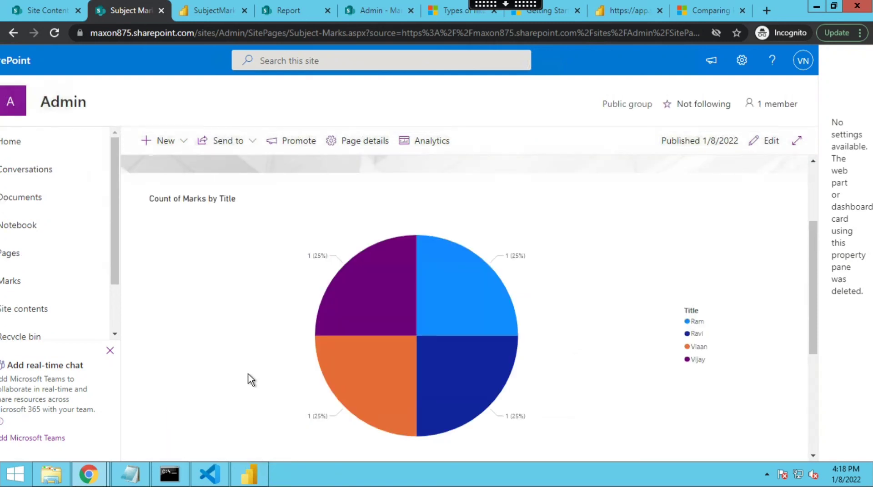
scroll(264, 378, up, 2)
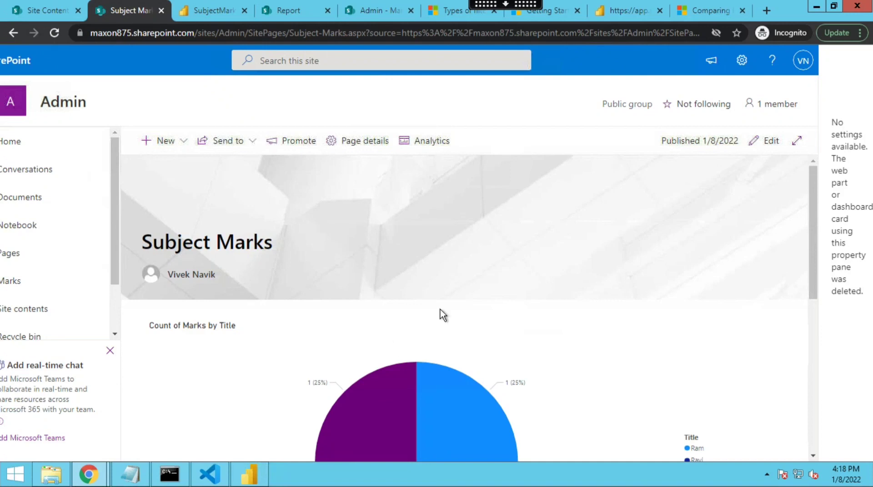
click(511, 5)
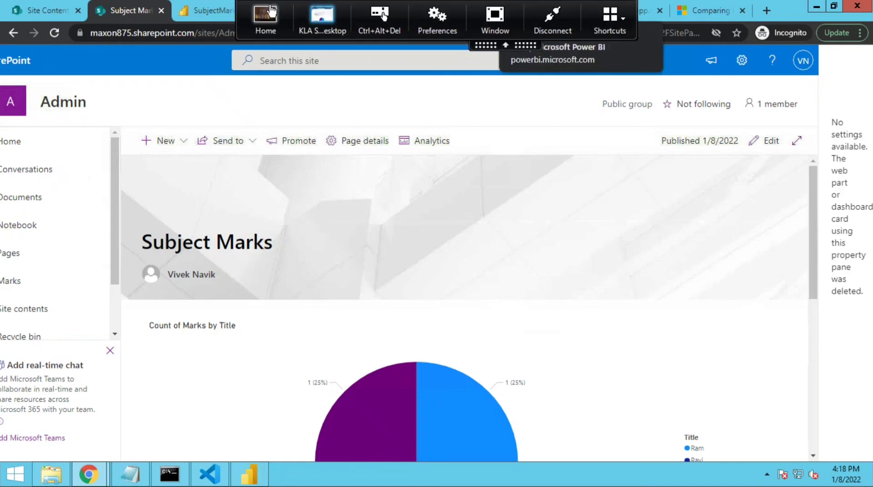